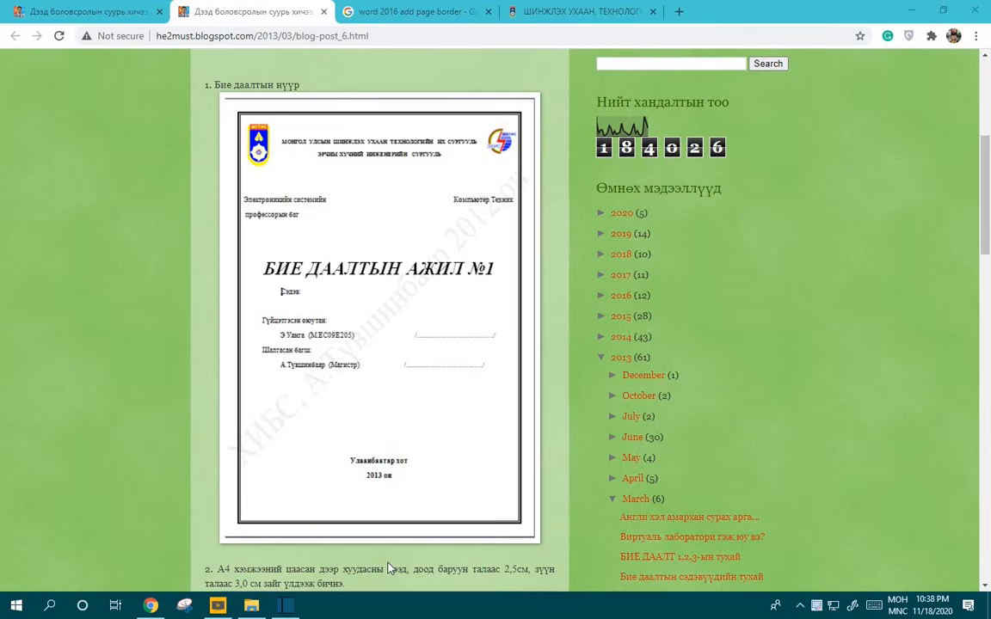
Step: Launch Word 2016 from the Start menu and create a blank document, Document1
left_click(16, 605)
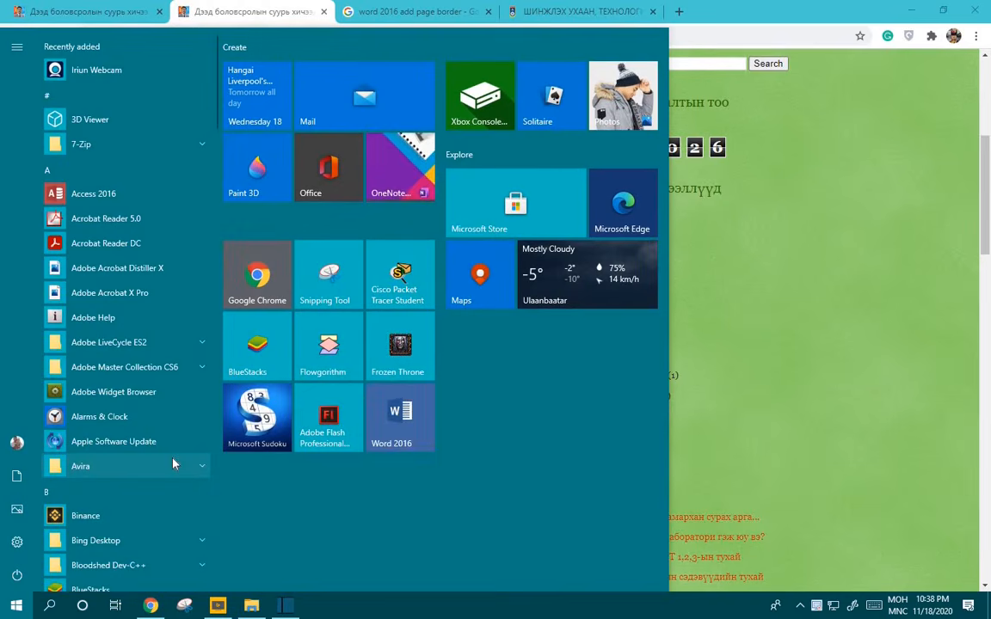
left_click(397, 420)
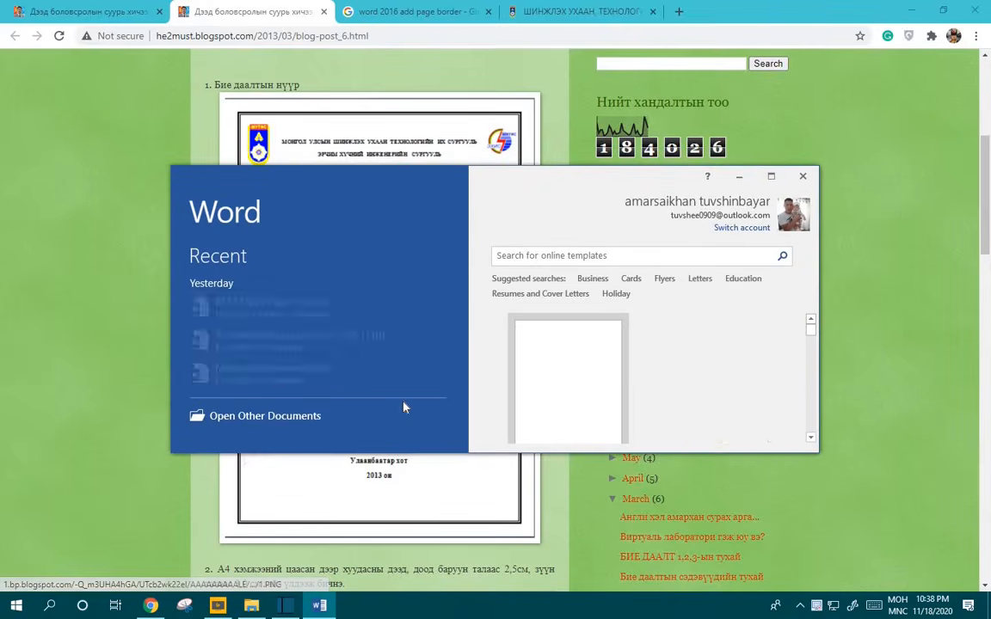
left_click(772, 176)
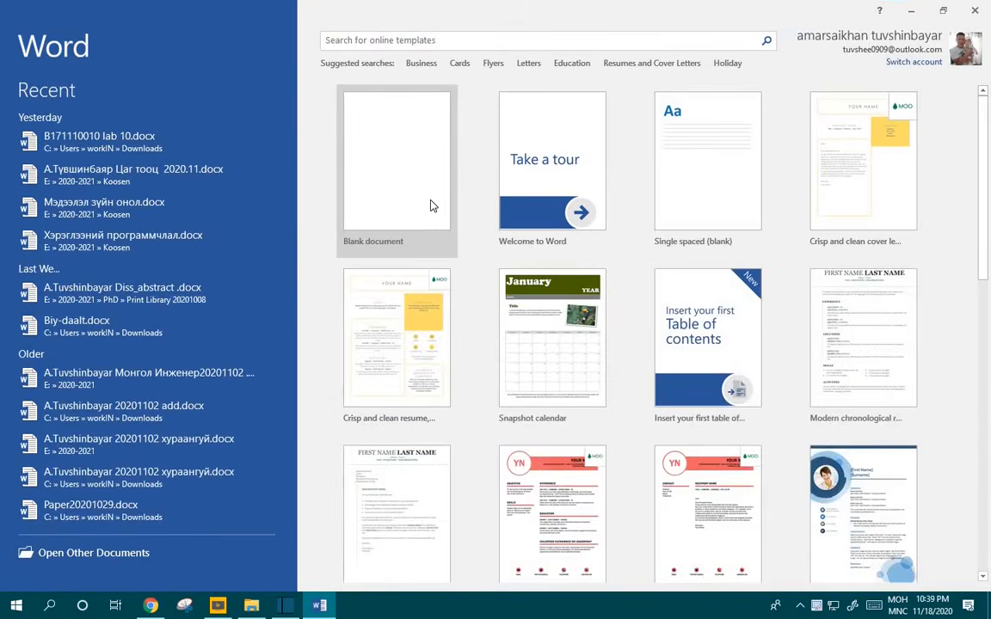
left_click(430, 205)
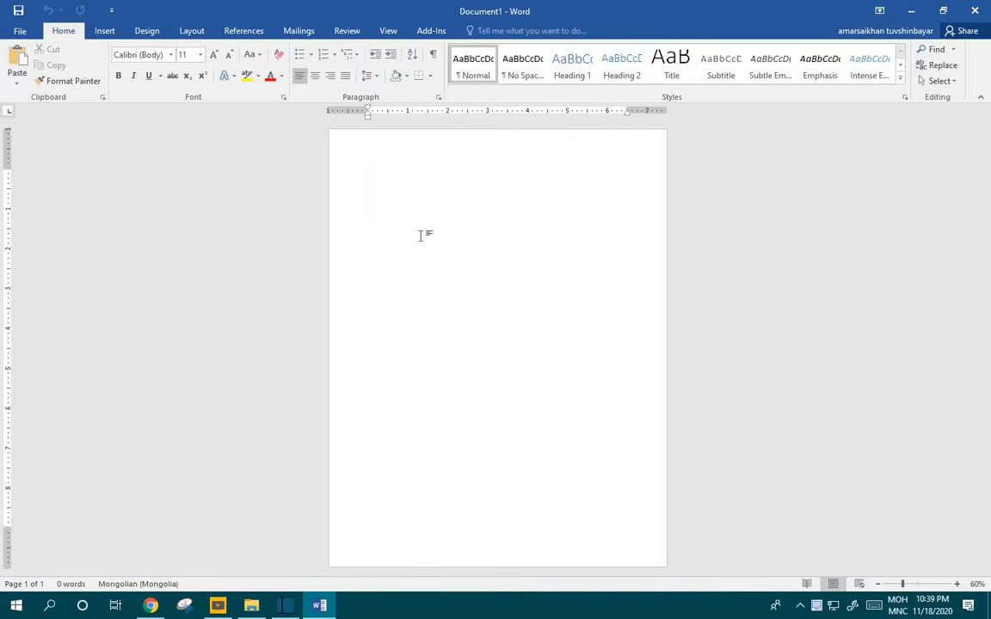
scroll(406, 279, "up", 2)
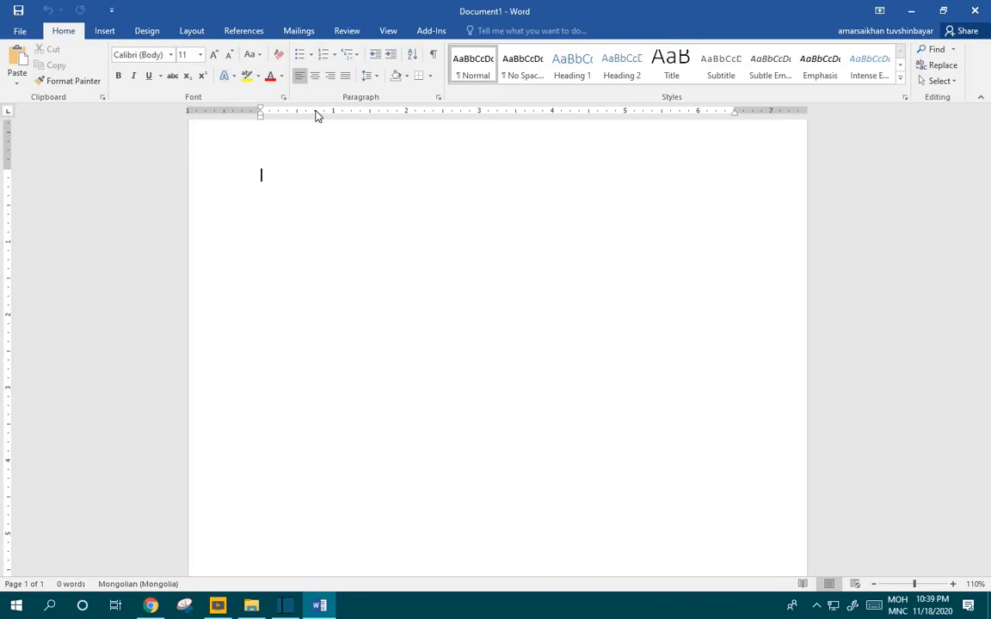
Step: In Word Options > Advanced, change the measurement units from inches to Centimeters
left_click(205, 38)
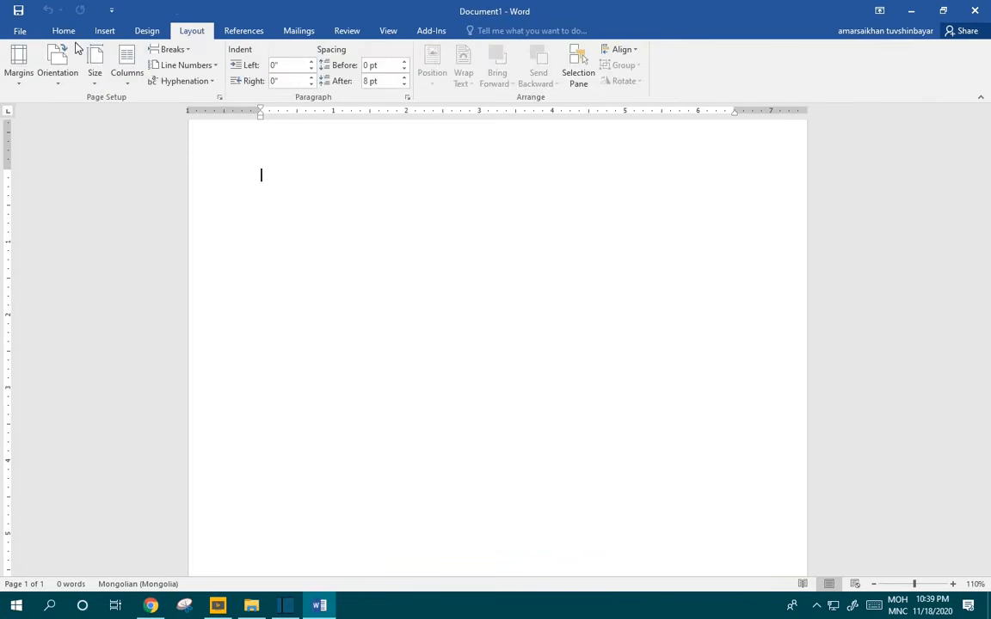
left_click(18, 78)
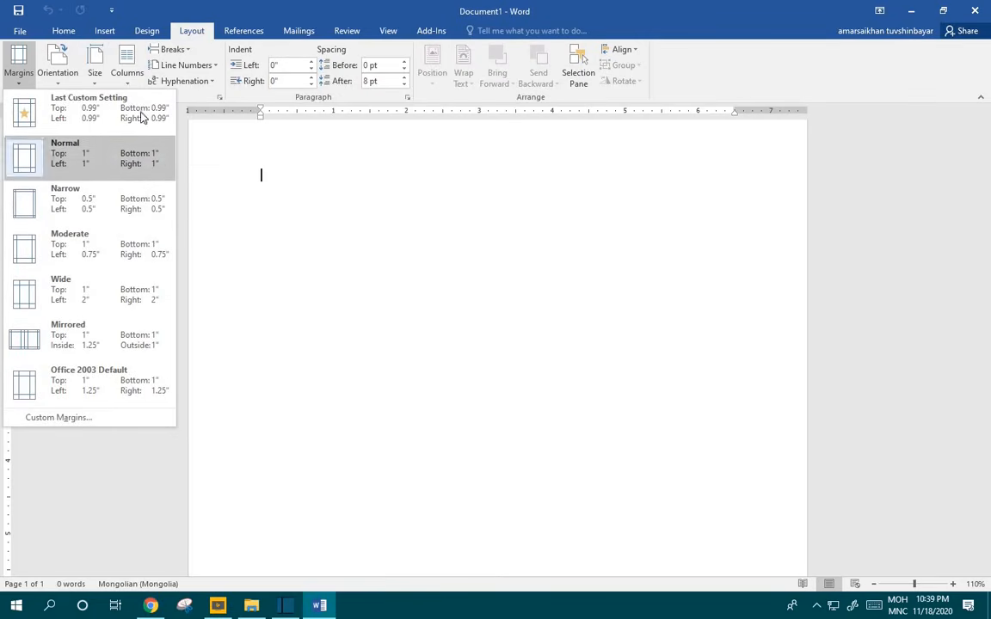
left_click(23, 30)
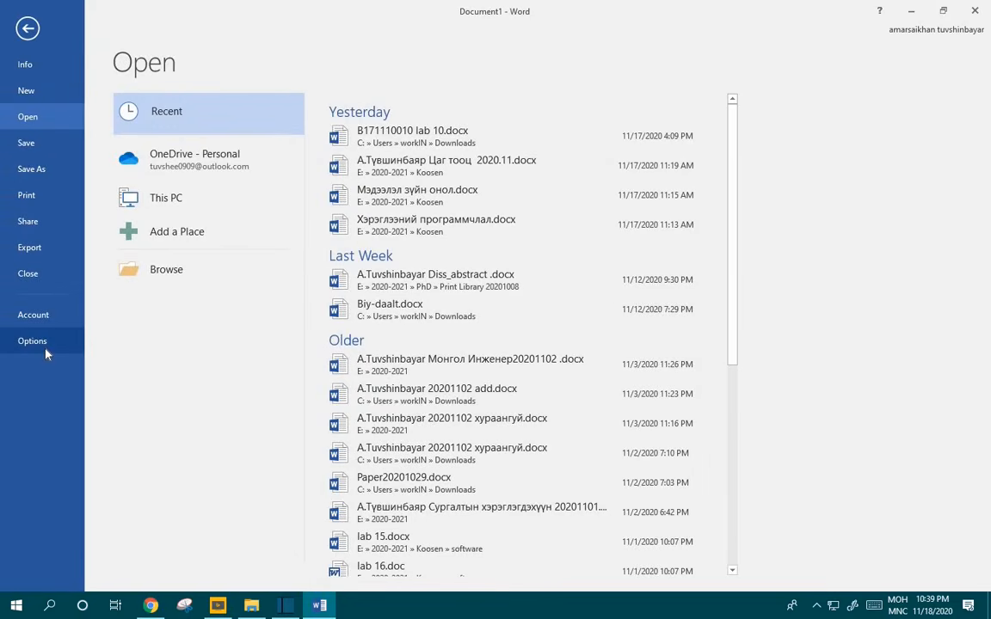
left_click(45, 352)
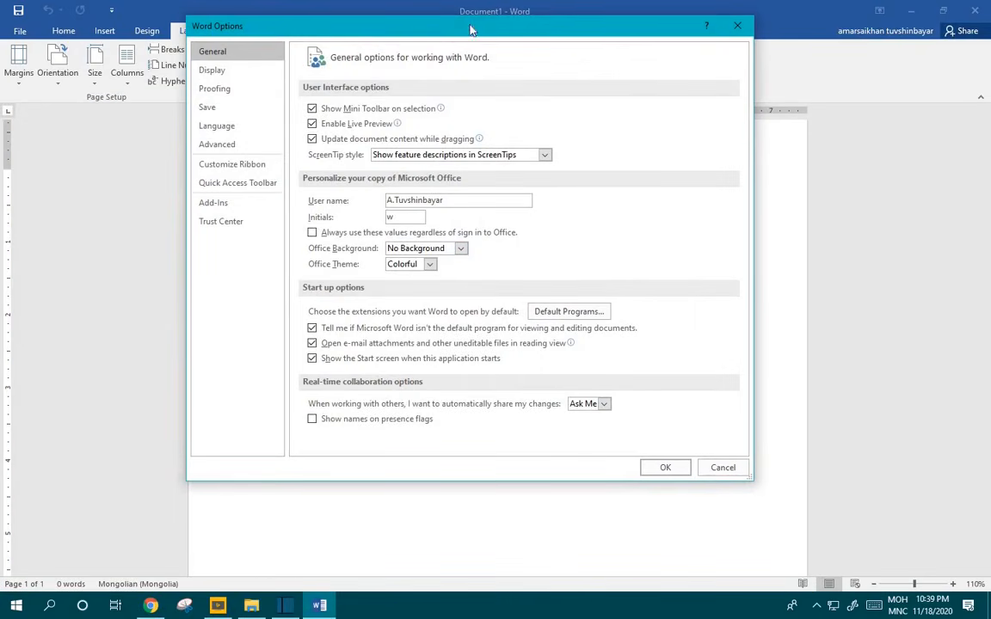
left_click_drag(470, 30, 509, 78)
left_click(305, 191)
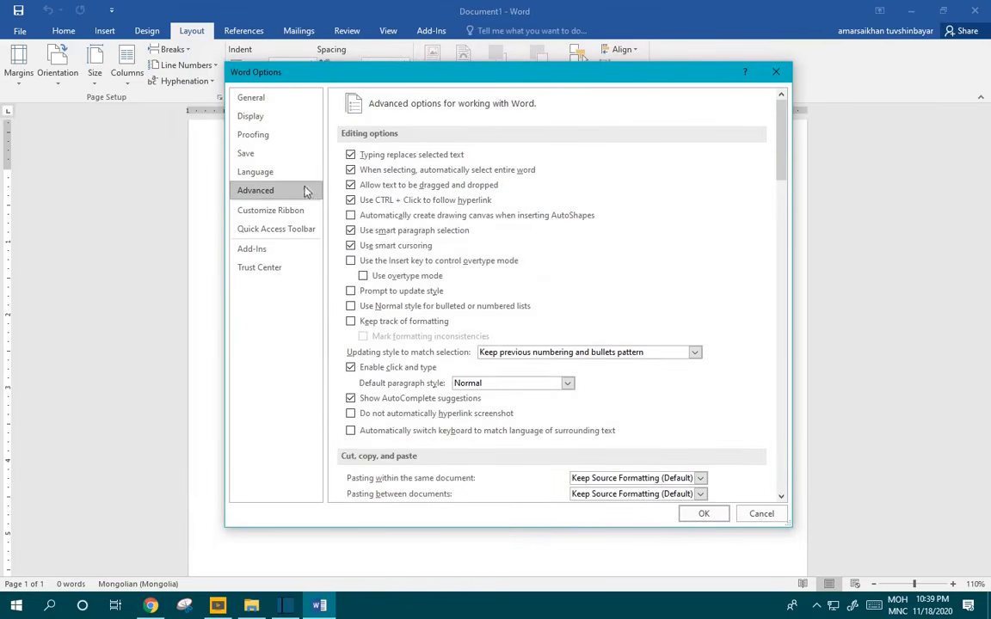
scroll(434, 410, "down", 3)
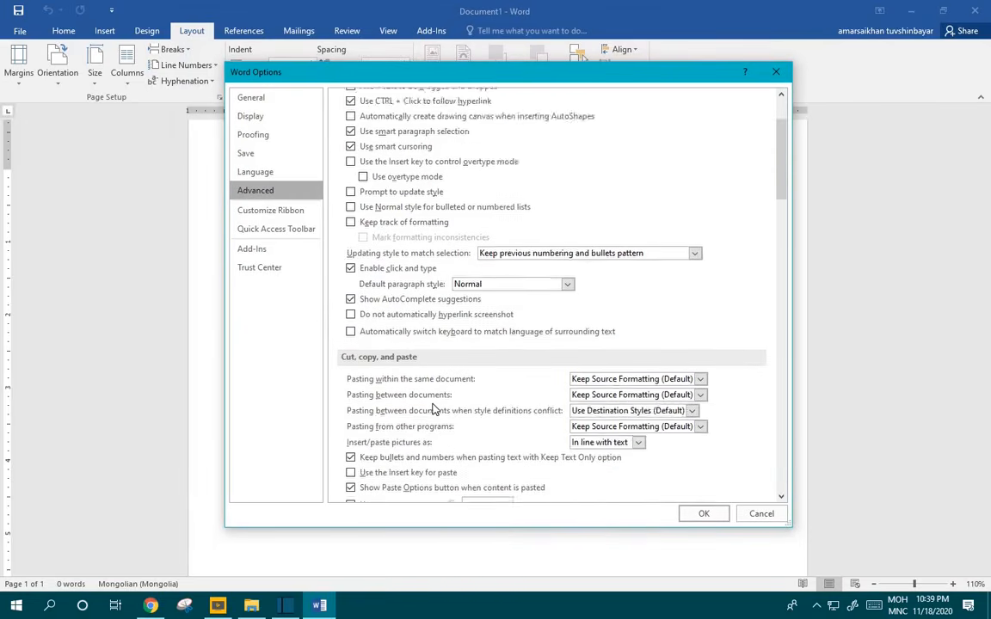
scroll(434, 410, "down", 7)
scroll(434, 410, "down", 15)
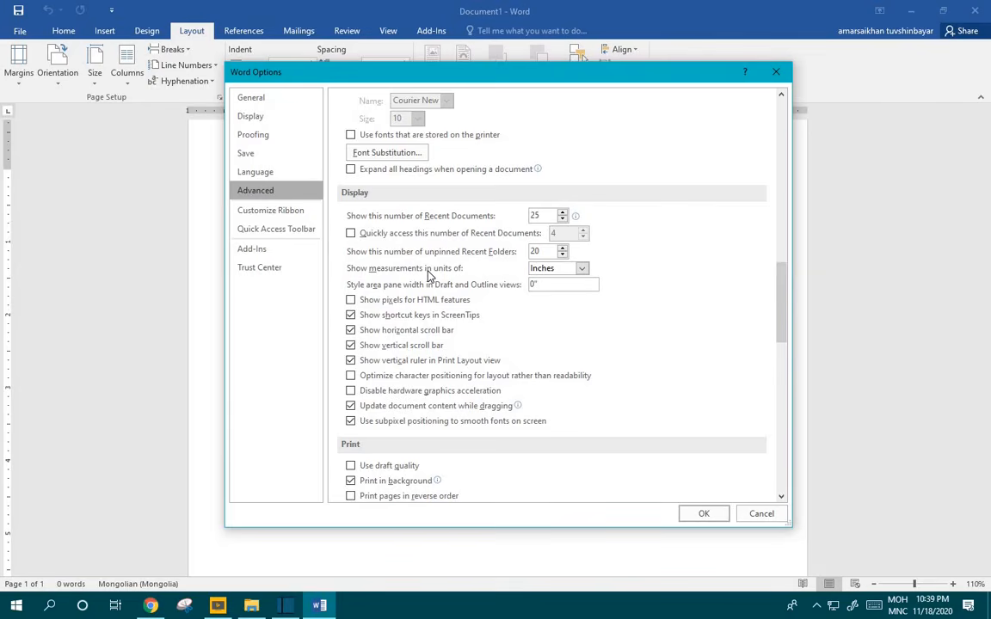
left_click(581, 268)
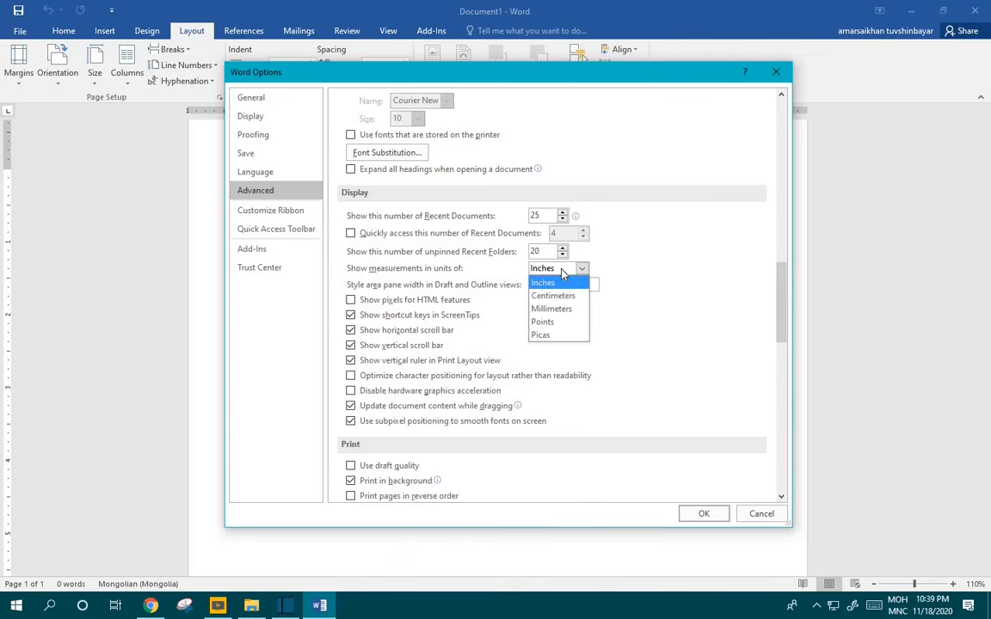
left_click(560, 297)
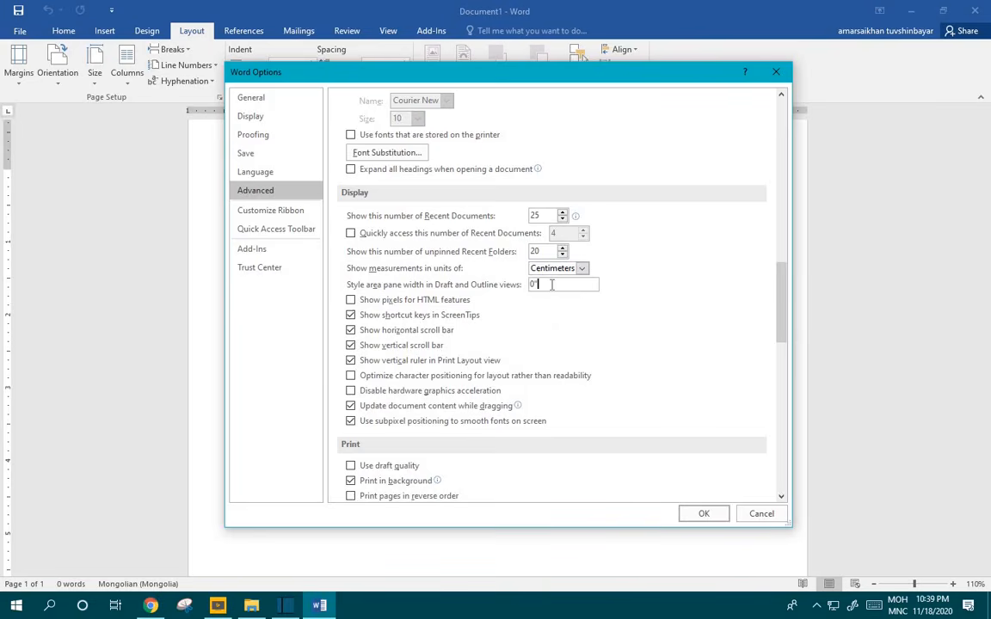
left_click(703, 513)
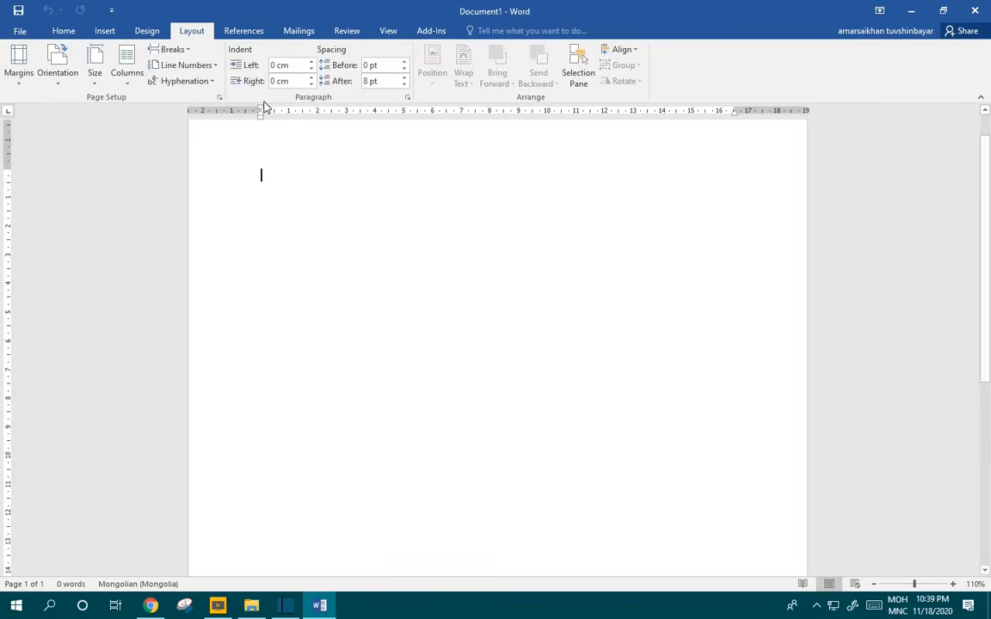
Step: Set the page margins to 2.5 cm and the paper size to A4
left_click(14, 89)
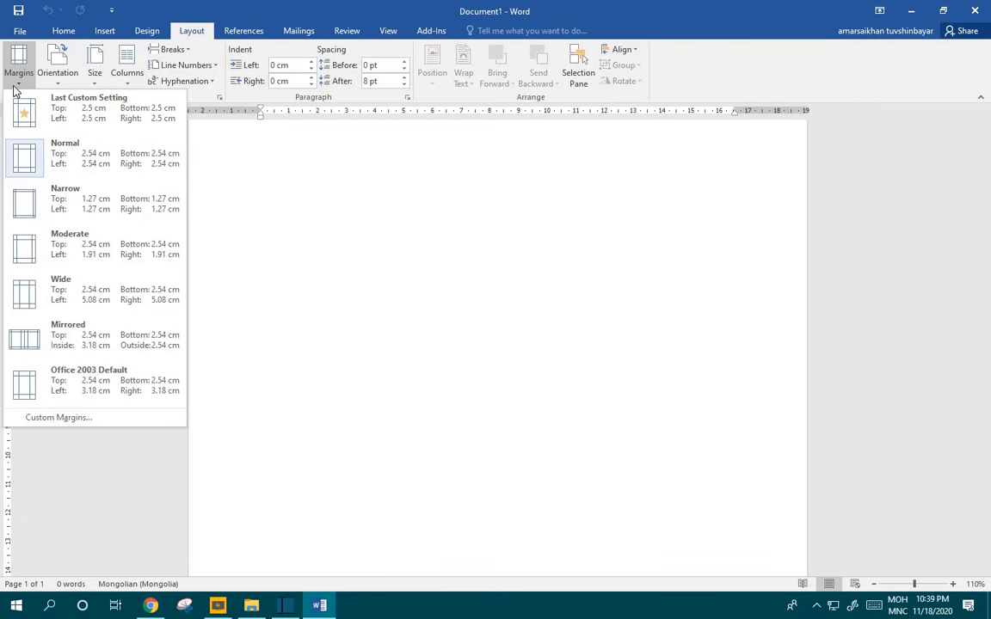
left_click(102, 419)
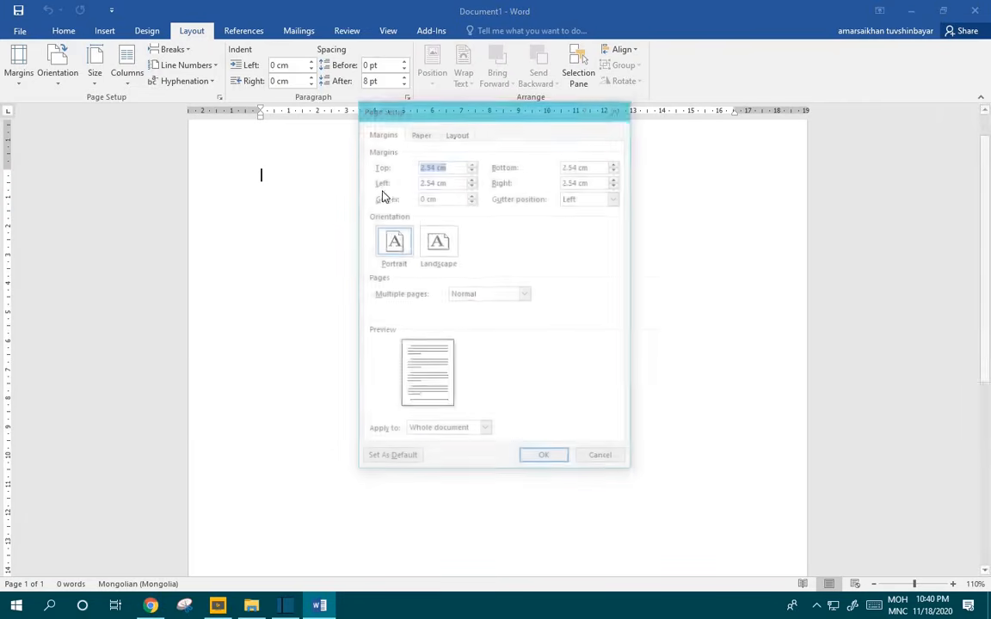
left_click(437, 165)
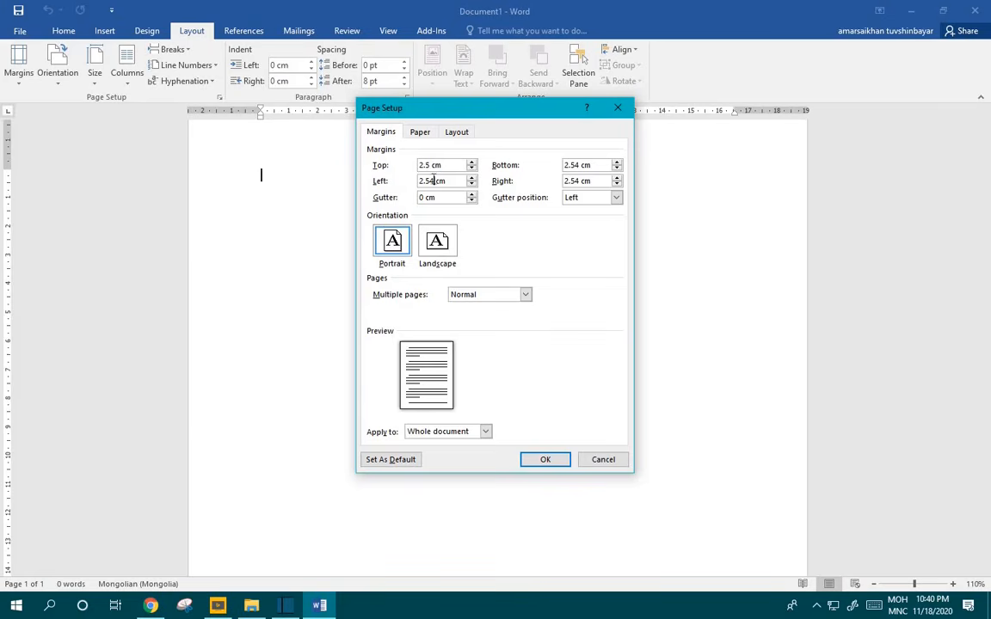
key("BackSpace")
left_click(550, 459)
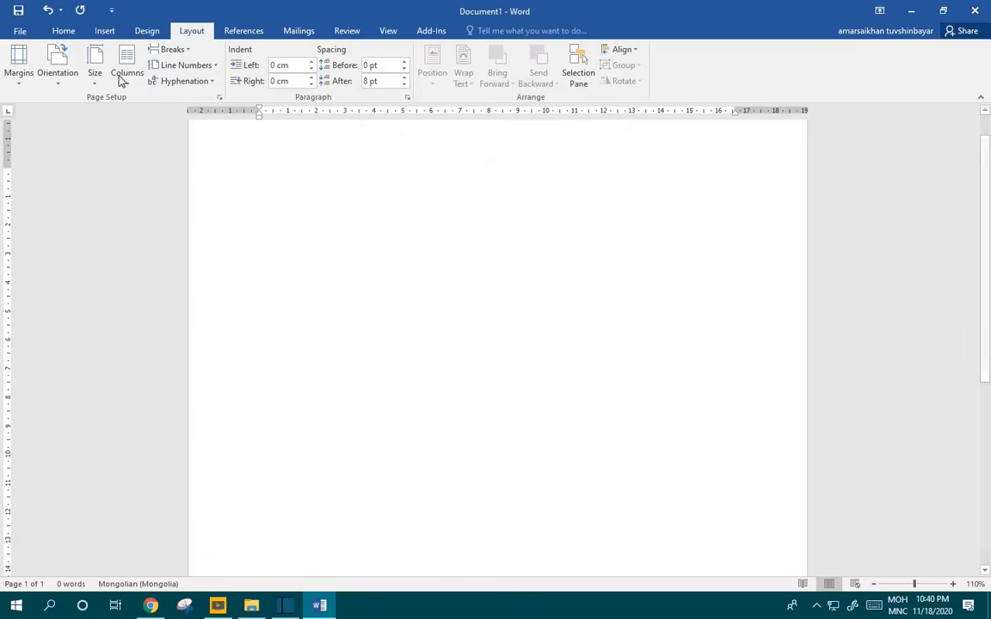
left_click(95, 77)
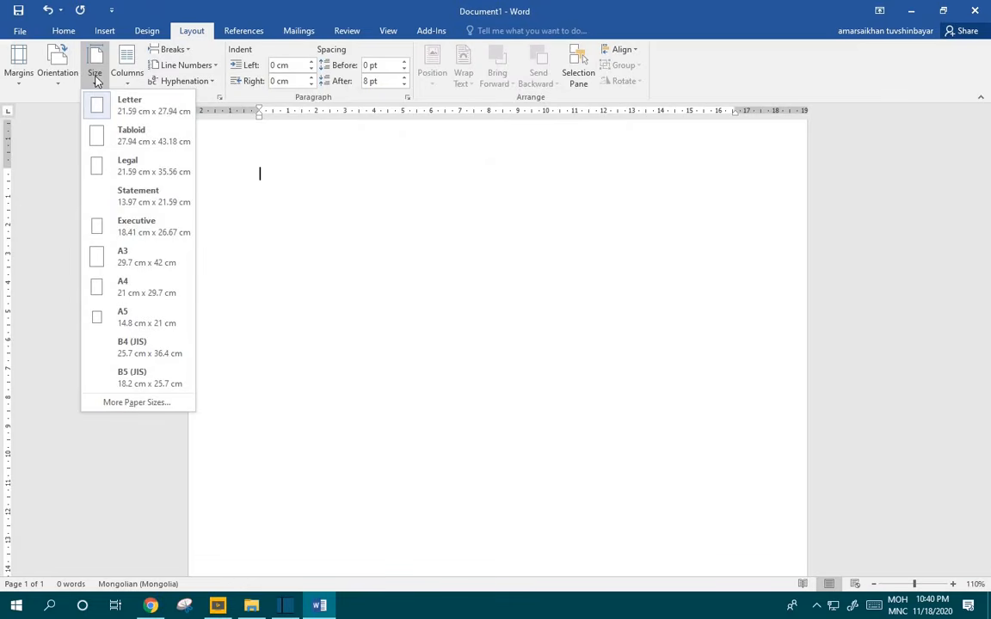
left_click(143, 288)
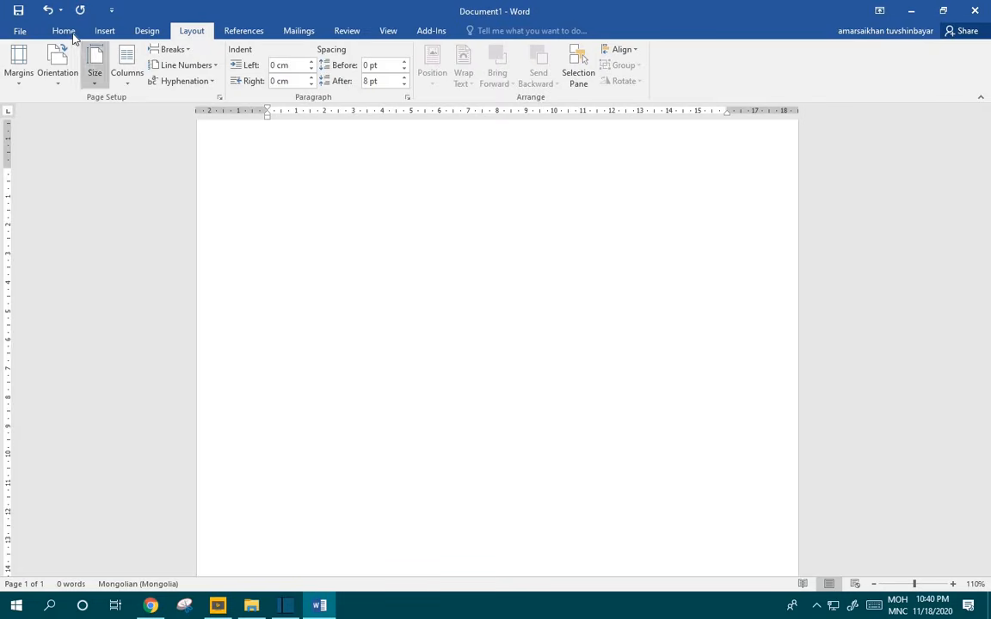
Step: Toggle a bottom border on the current paragraph, leaving it removed
left_click(65, 32)
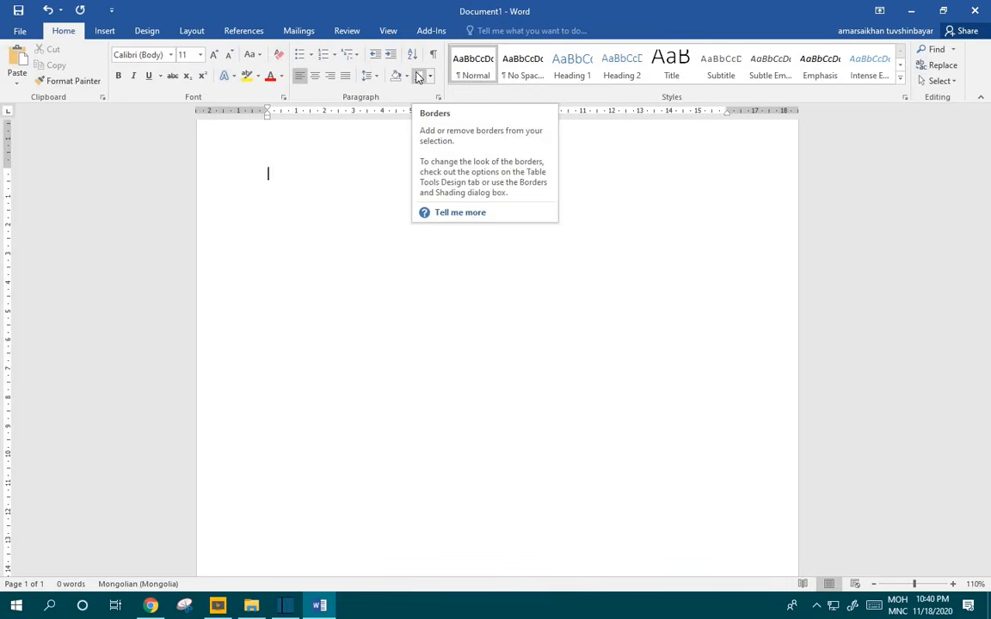
left_click(419, 78)
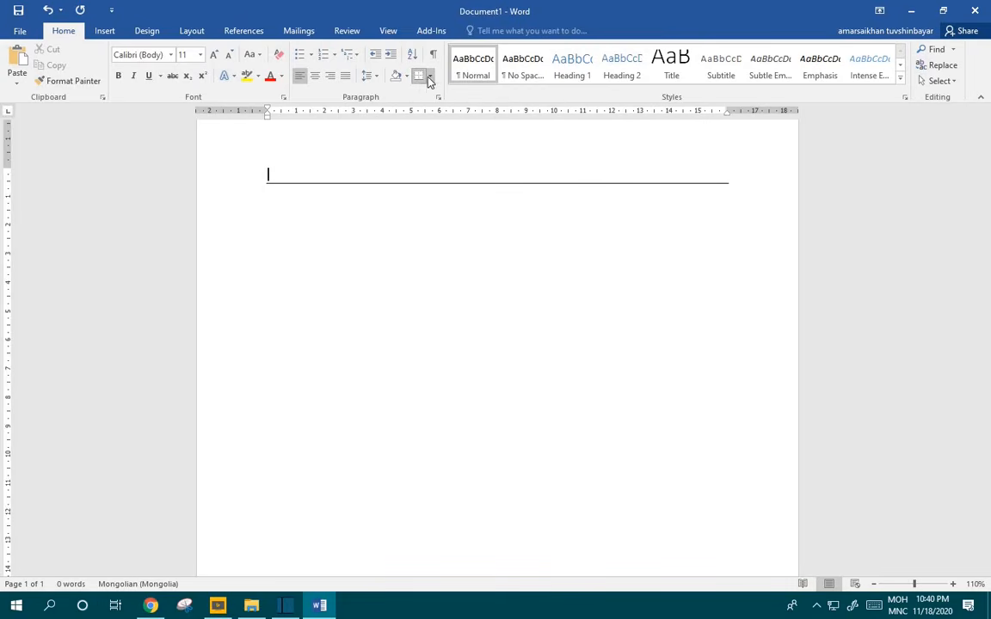
left_click(423, 76)
left_click(423, 76)
left_click(424, 78)
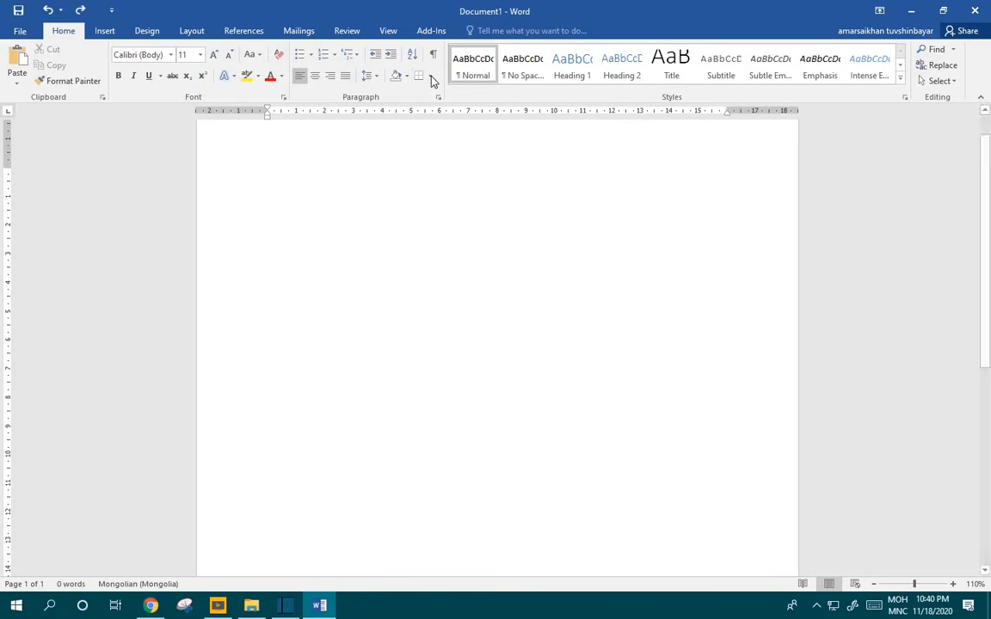
Step: Add a 3 pt thick-thin Box page border around the whole page
left_click(430, 79)
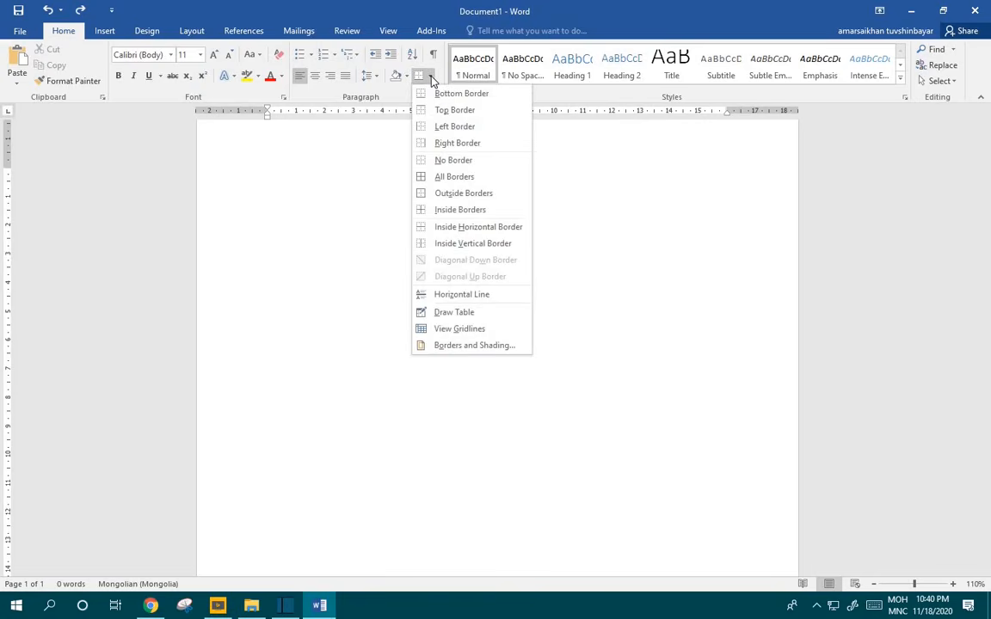
left_click(497, 354)
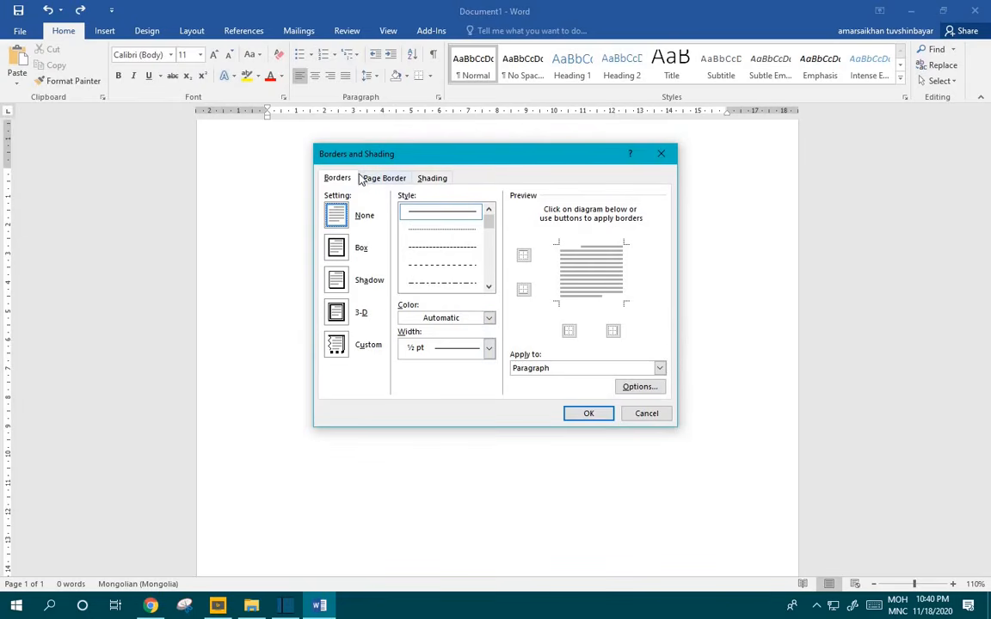
left_click(388, 179)
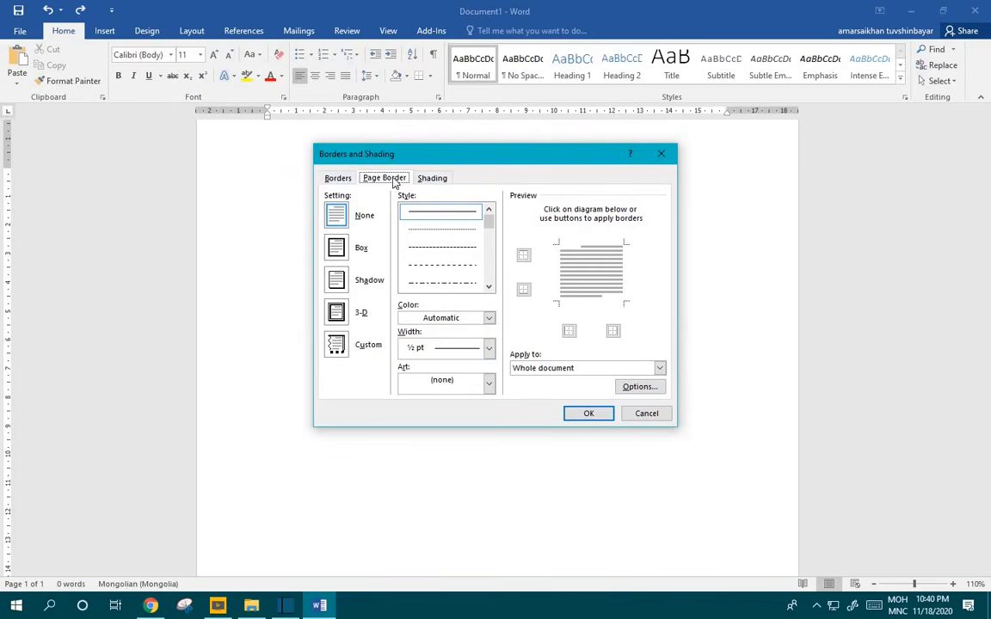
left_click(342, 249)
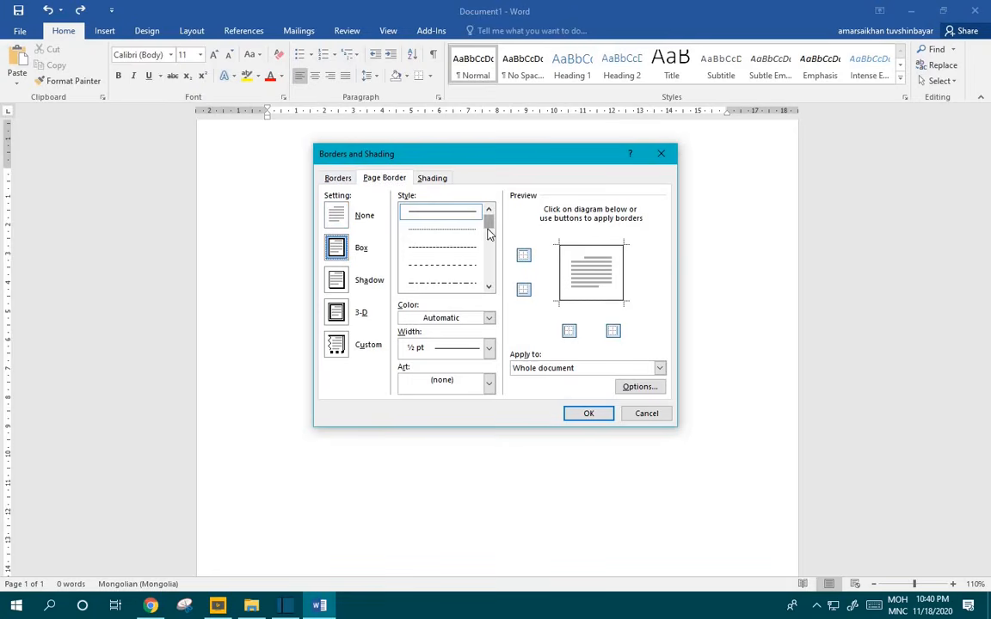
left_click_drag(487, 230, 488, 241)
left_click(466, 247)
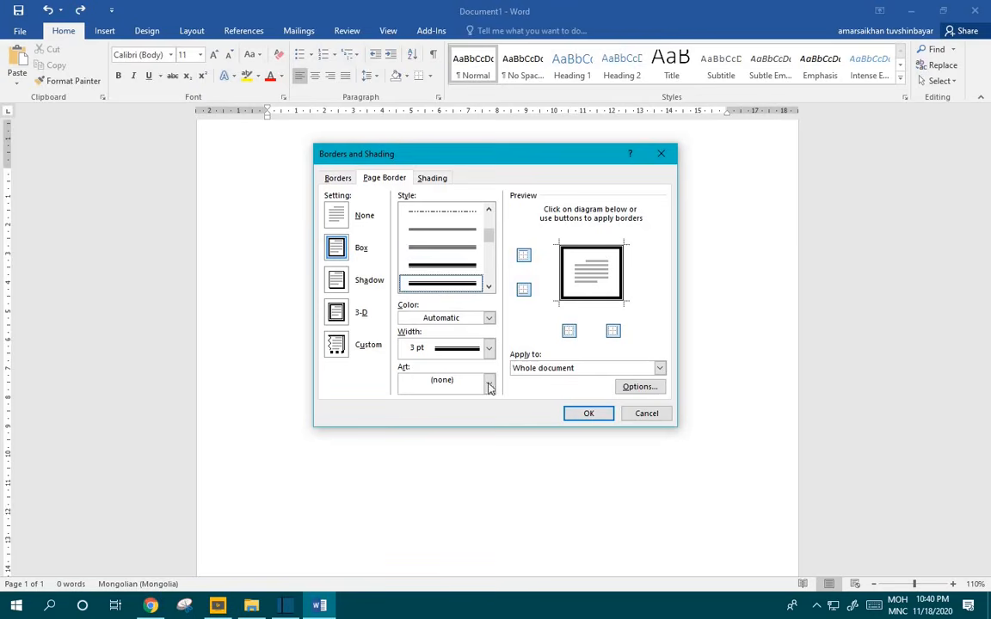
left_click(593, 414)
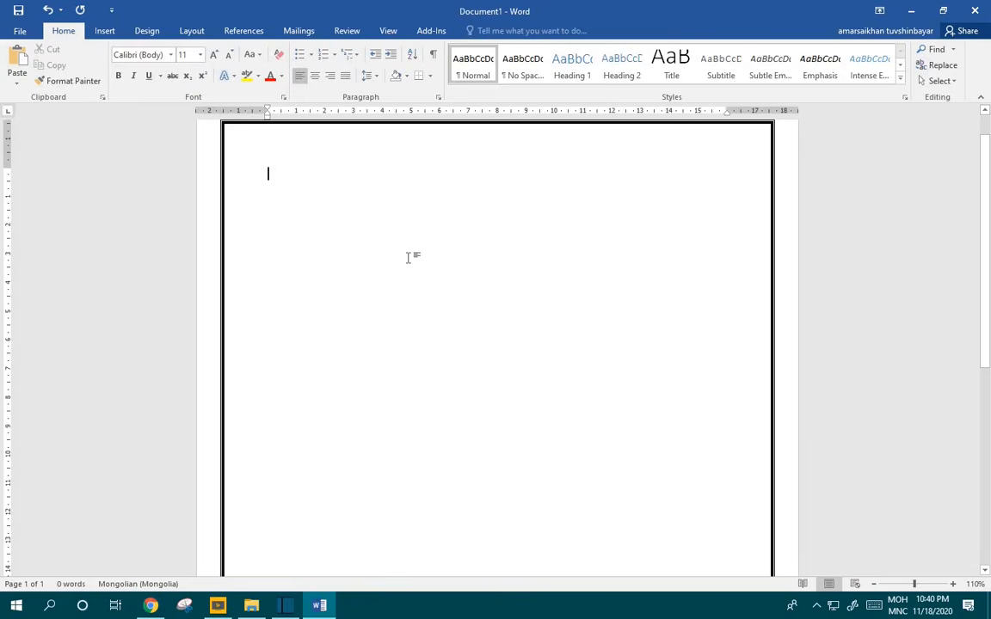
Step: Type the university name and МЕХАНИК ТЭЭВРИЙН СУРГУУЛЬ, then centre and bold both lines
type("M")
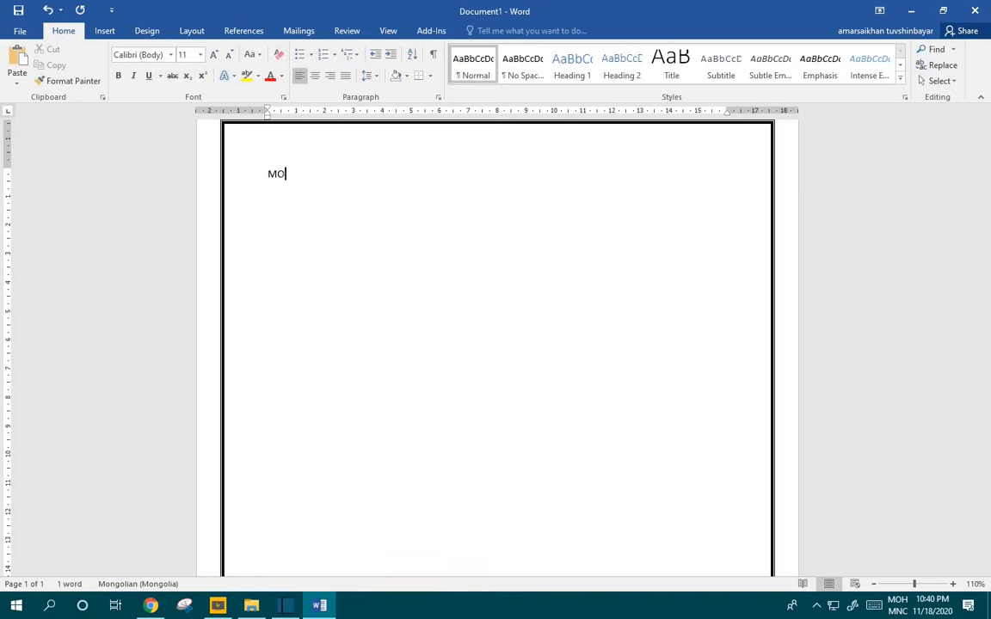
type("ОНГОЛ УЛСЫН ШИНЖЛЭХ ")
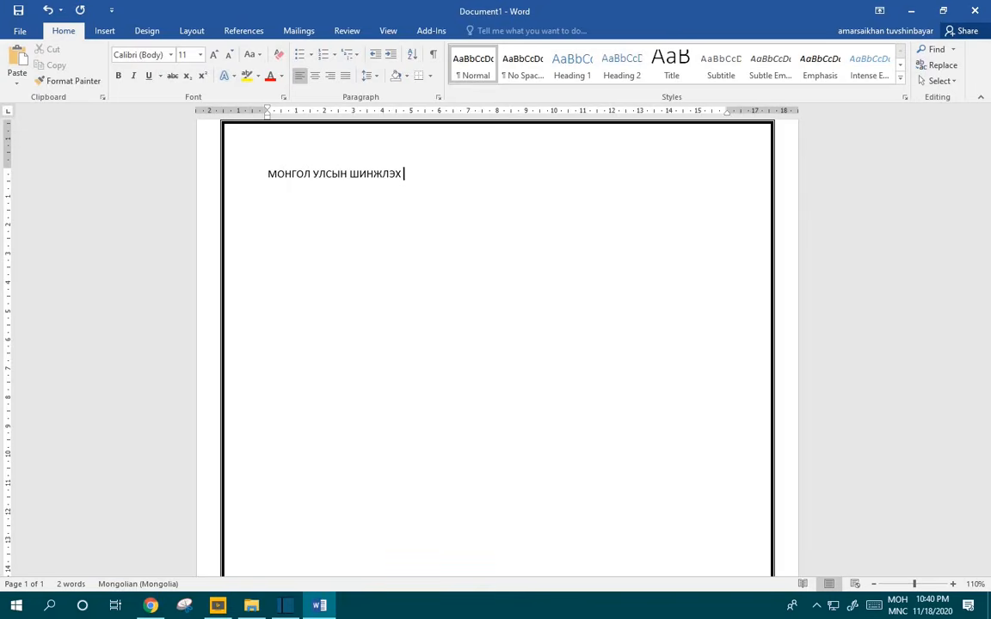
type("УХААН ТЕХНОЛОГ")
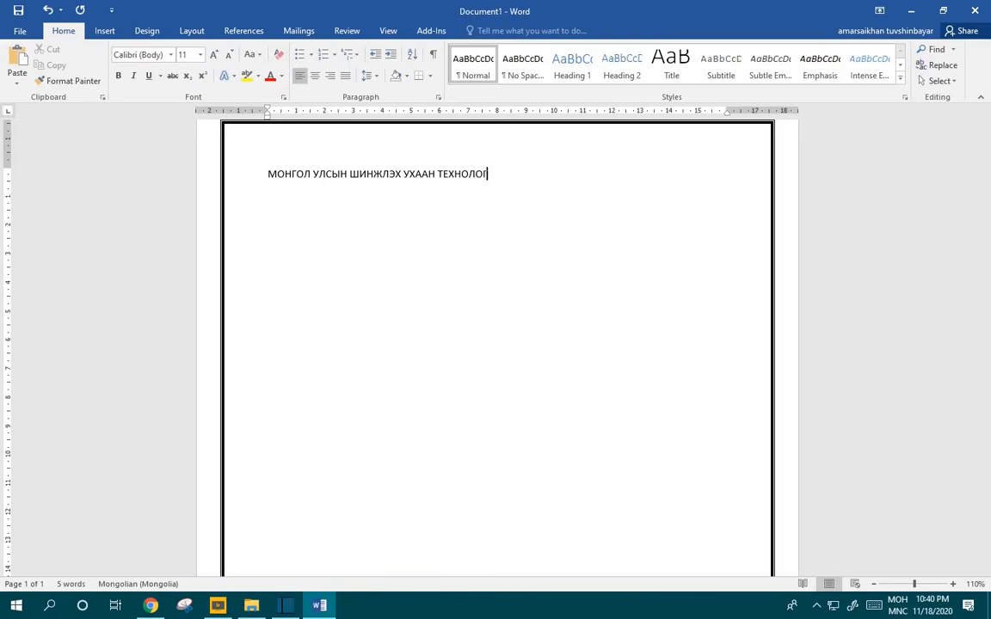
type("ИЙН ИХ СУРГУ")
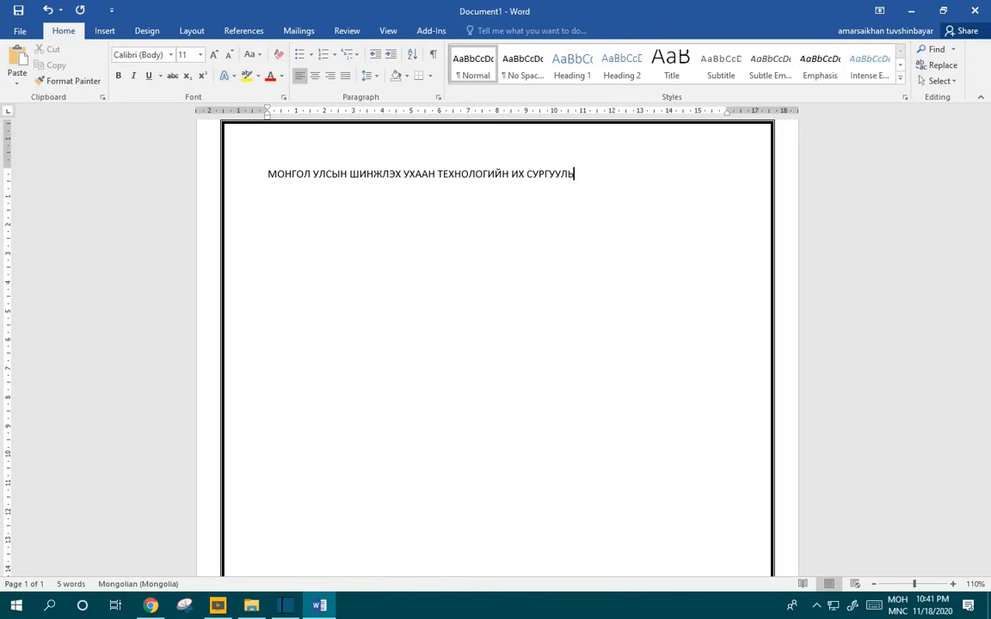
type("УЛЬ")
key("Return")
type("МЕХАНИК ТЭЭВРИЙН СУРГУУЛЬ")
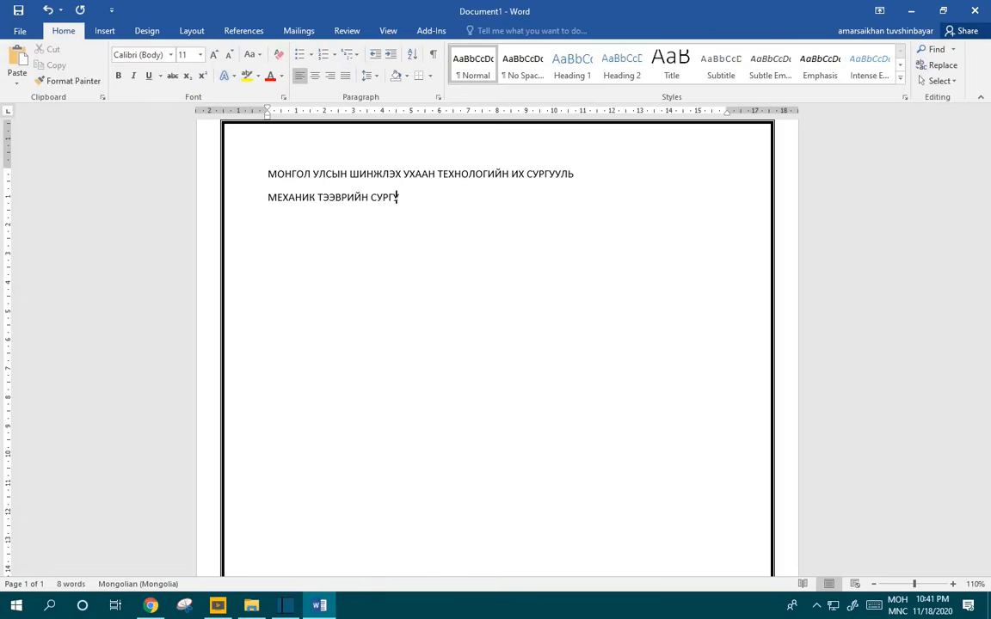
left_click(262, 175, "shift")
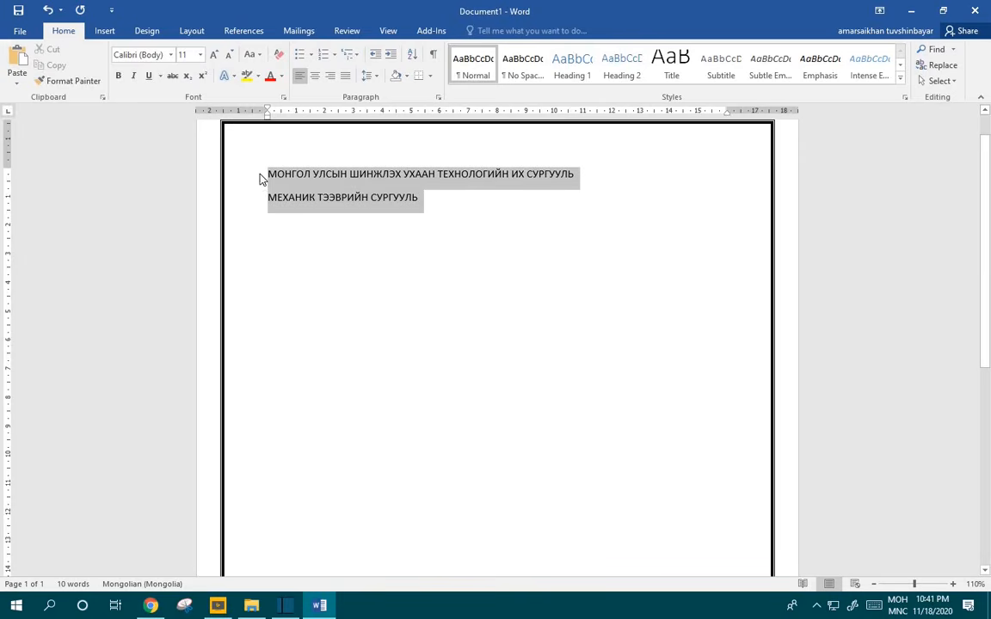
left_click(314, 76)
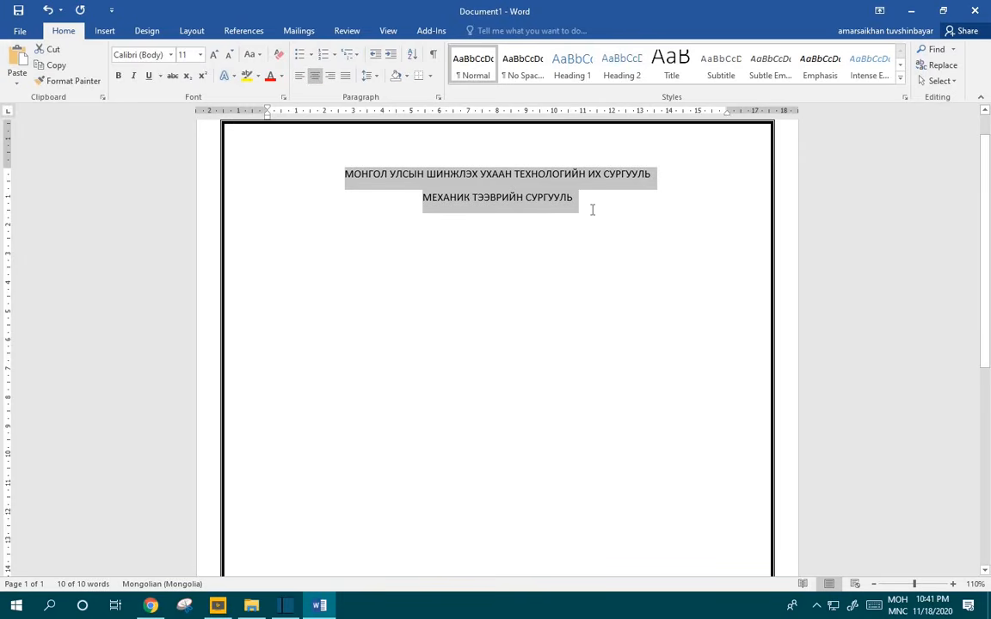
key("ctrl+b")
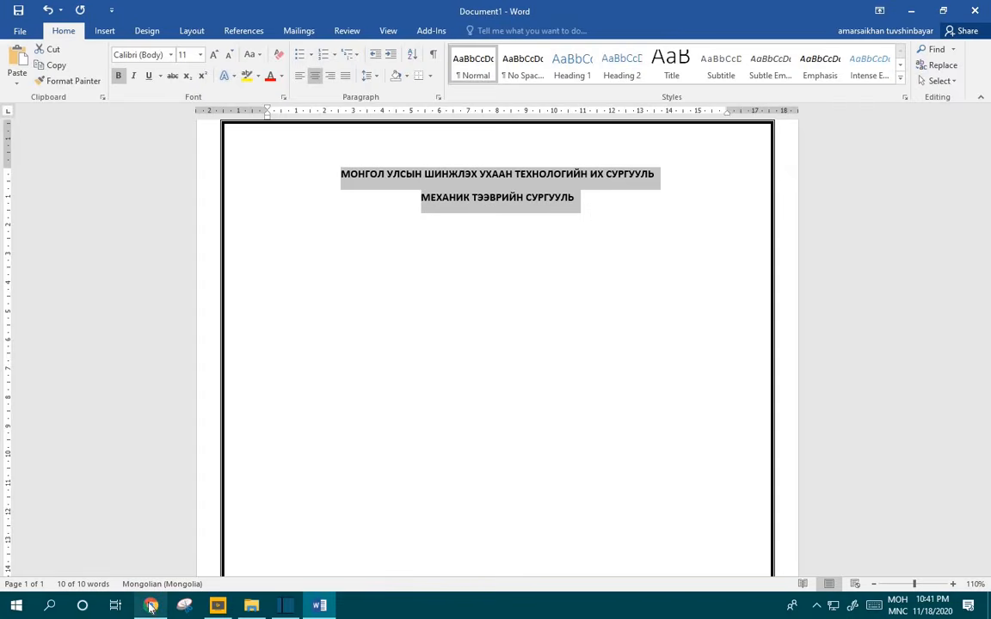
left_click(148, 608)
scroll(295, 347, "down", 4)
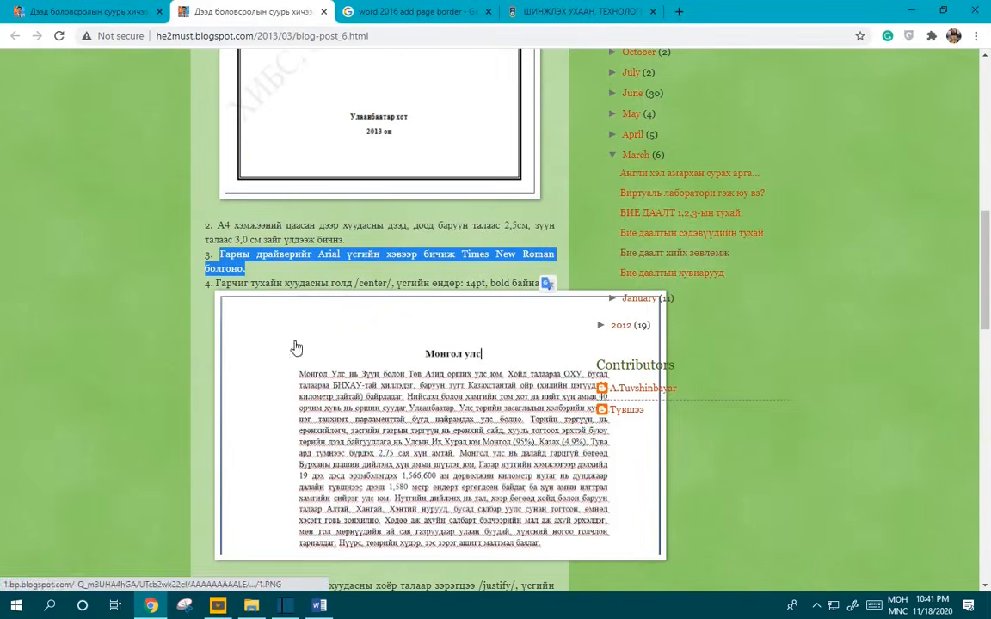
left_click(464, 226)
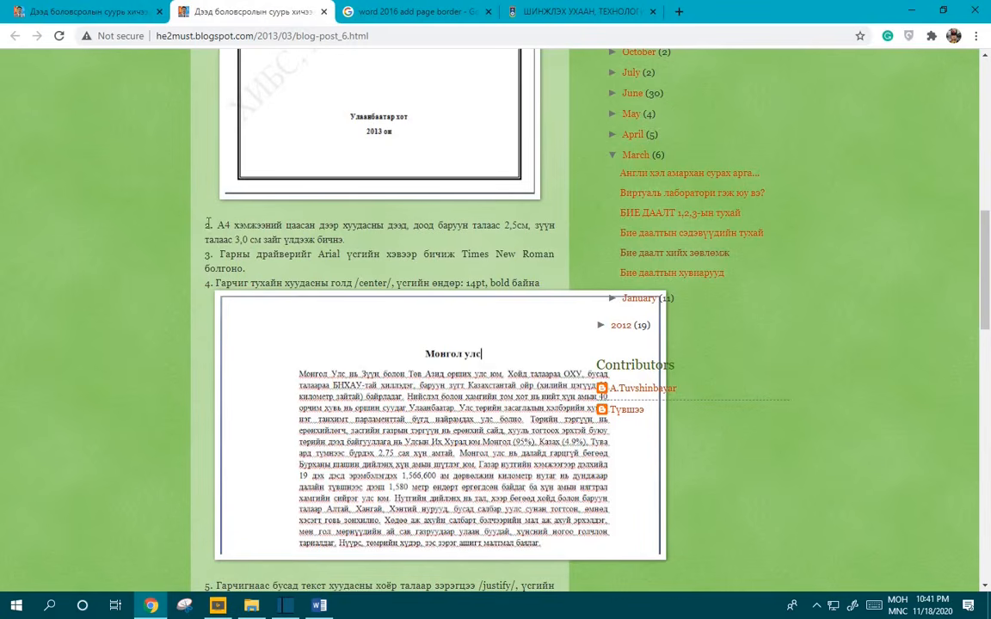
left_click_drag(215, 224, 528, 225)
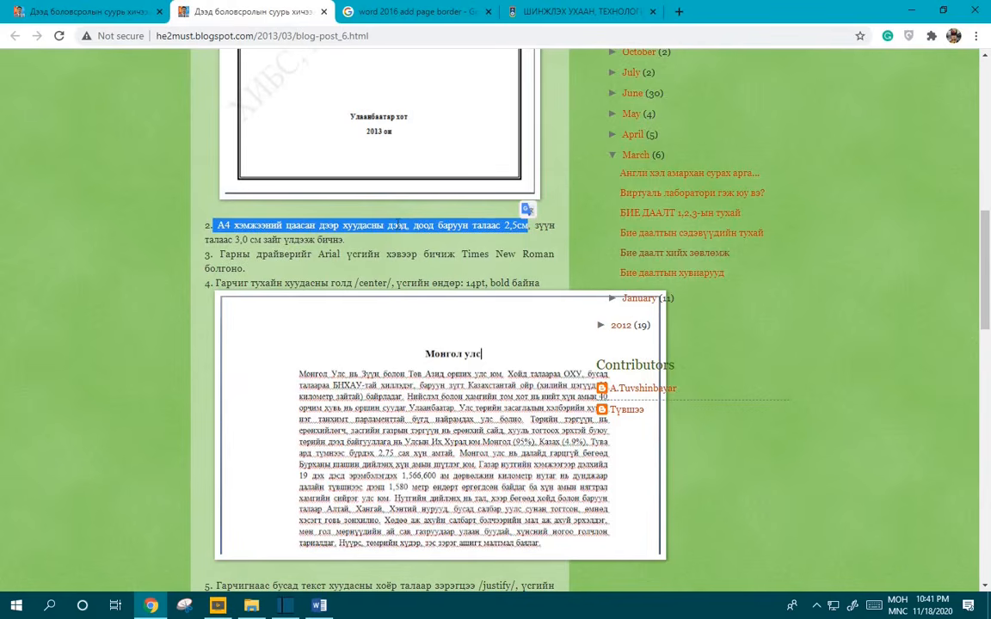
left_click(398, 223)
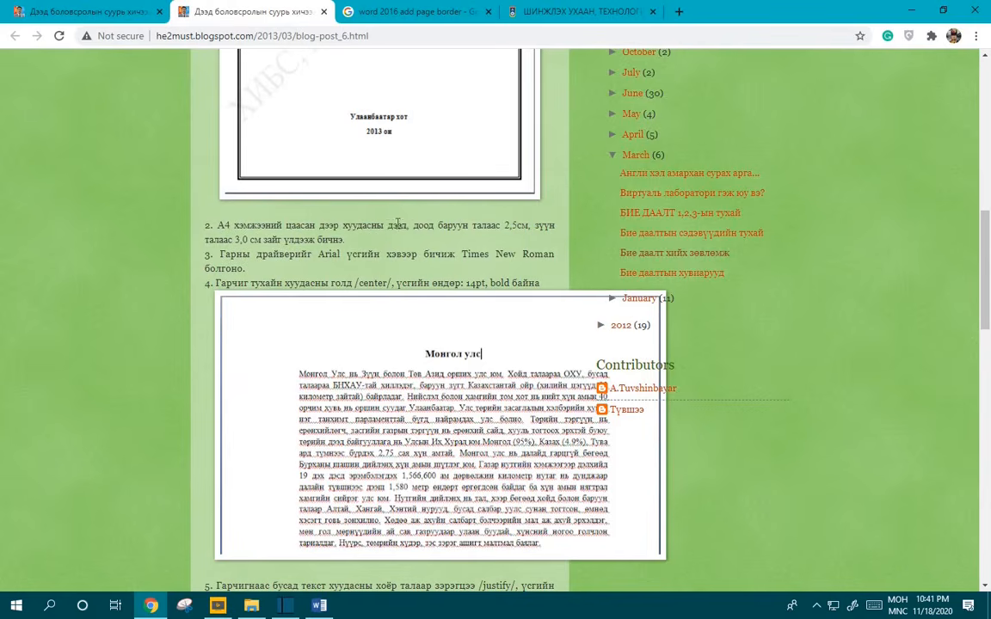
double_click(515, 225)
left_click_drag(221, 254, 295, 254)
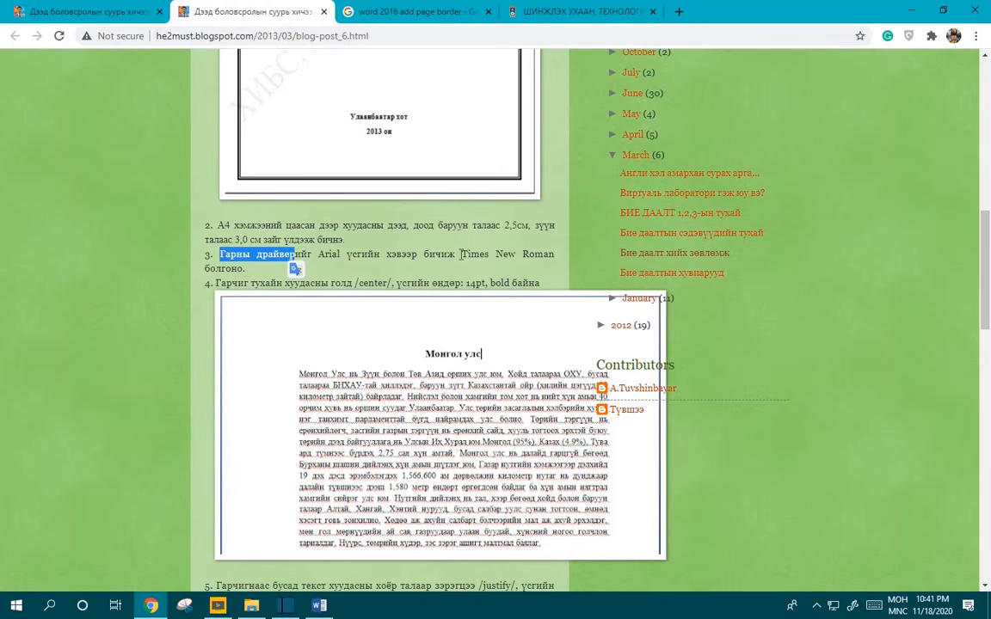
Step: Set the header lines to Times New Roman and grow them to 14 pt
left_click(319, 606)
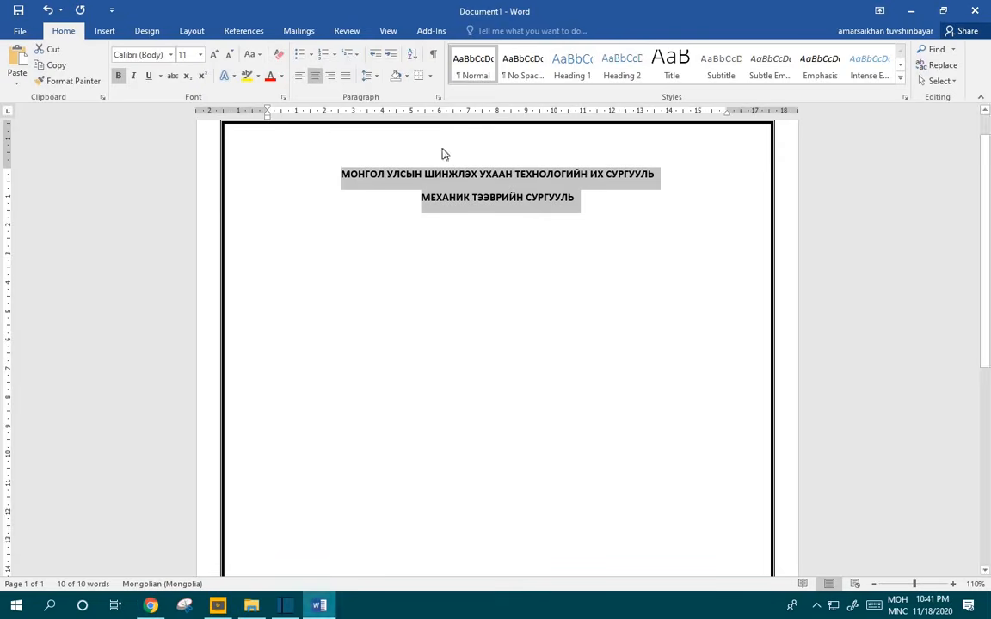
left_click(139, 53)
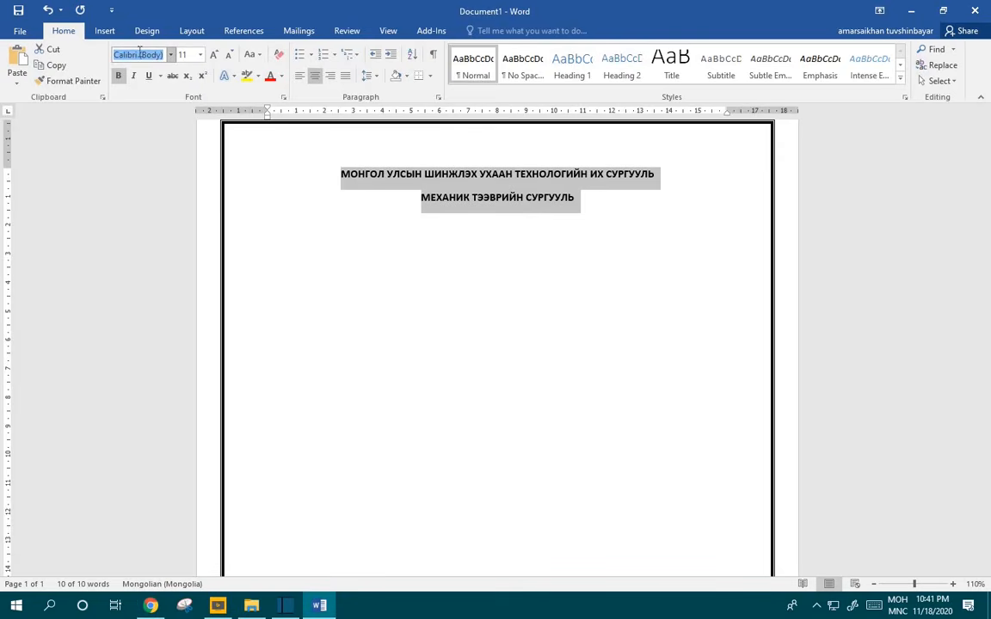
type("Times New Roman")
key("Return")
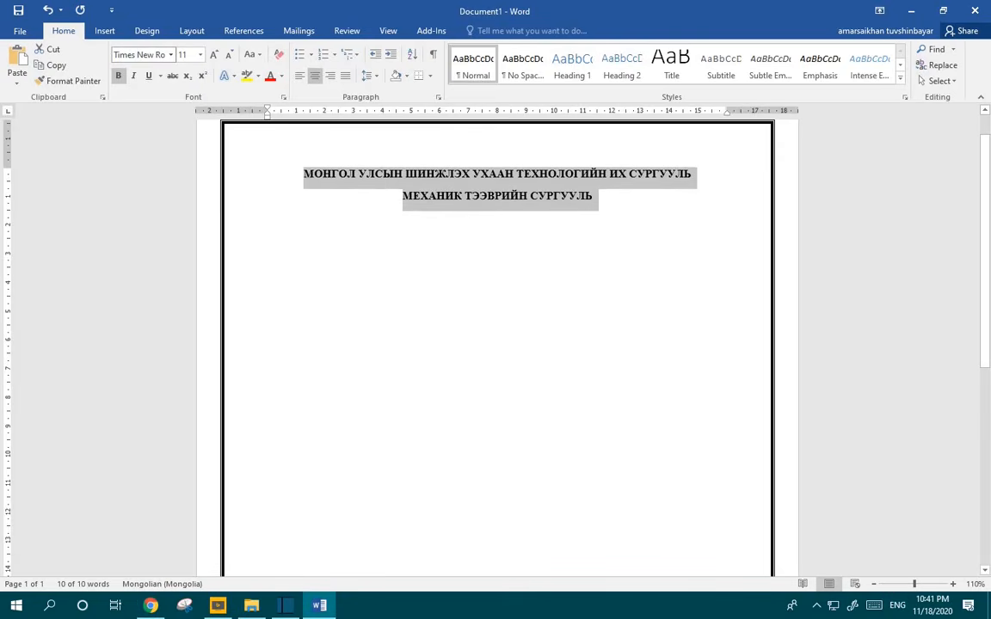
left_click_drag(610, 202, 297, 181)
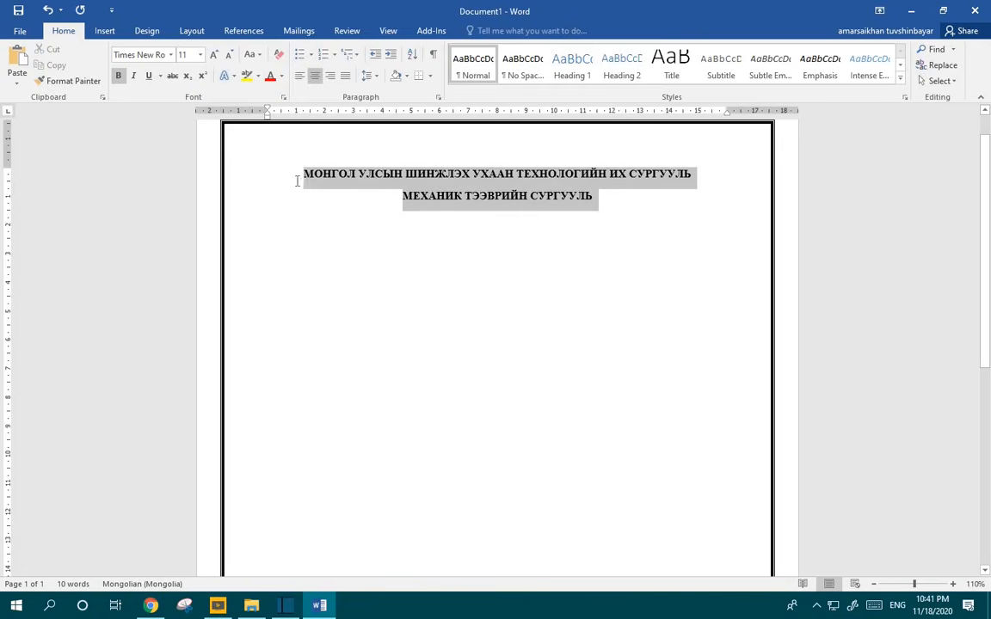
left_click(215, 57)
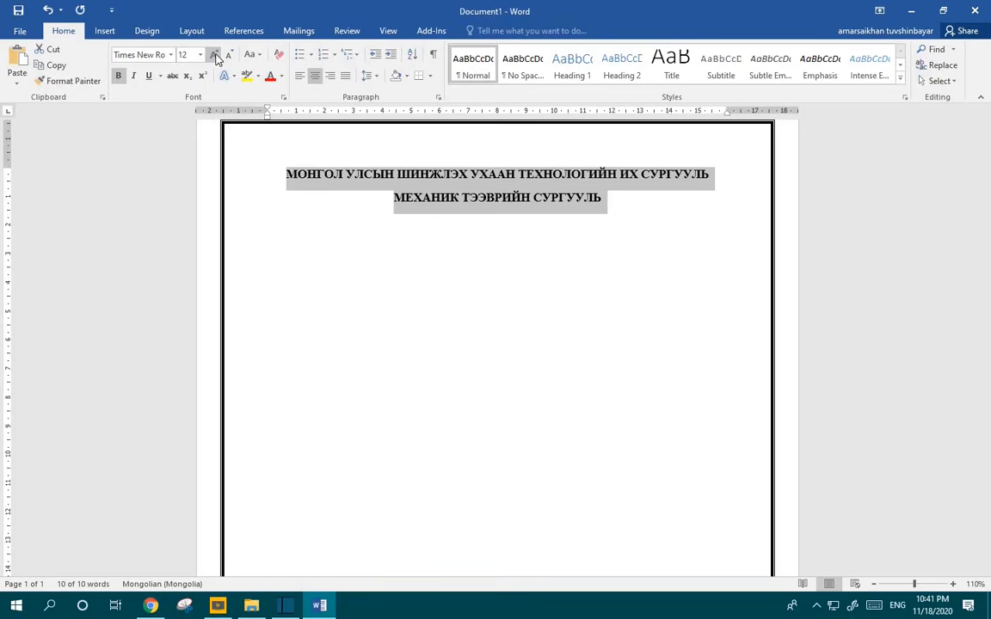
left_click(215, 56)
Step: Apply 1.5 line spacing to all text and remove the space after paragraphs
left_click(516, 193)
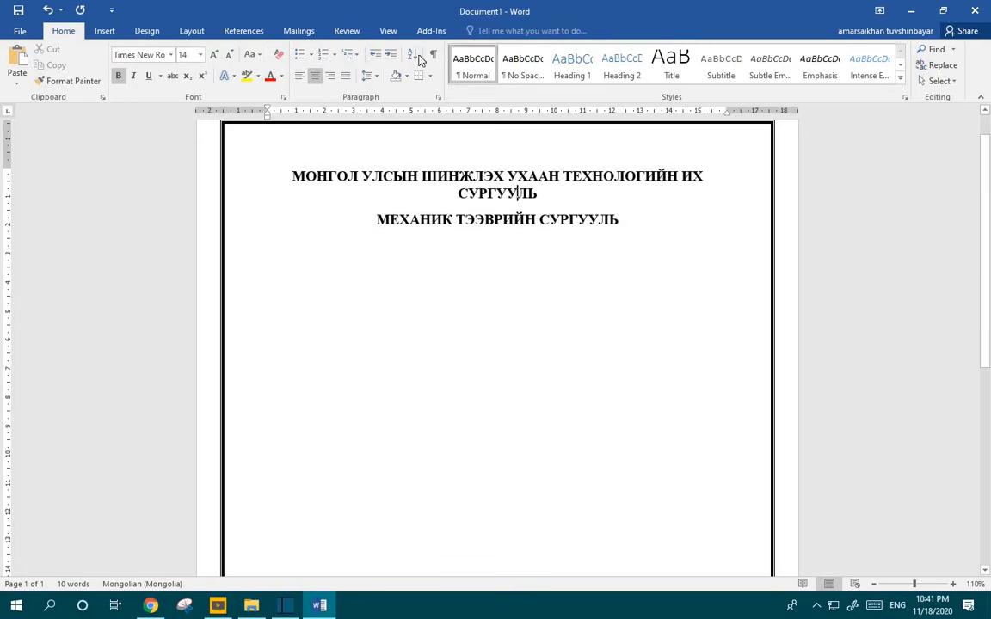
key("ctrl+a")
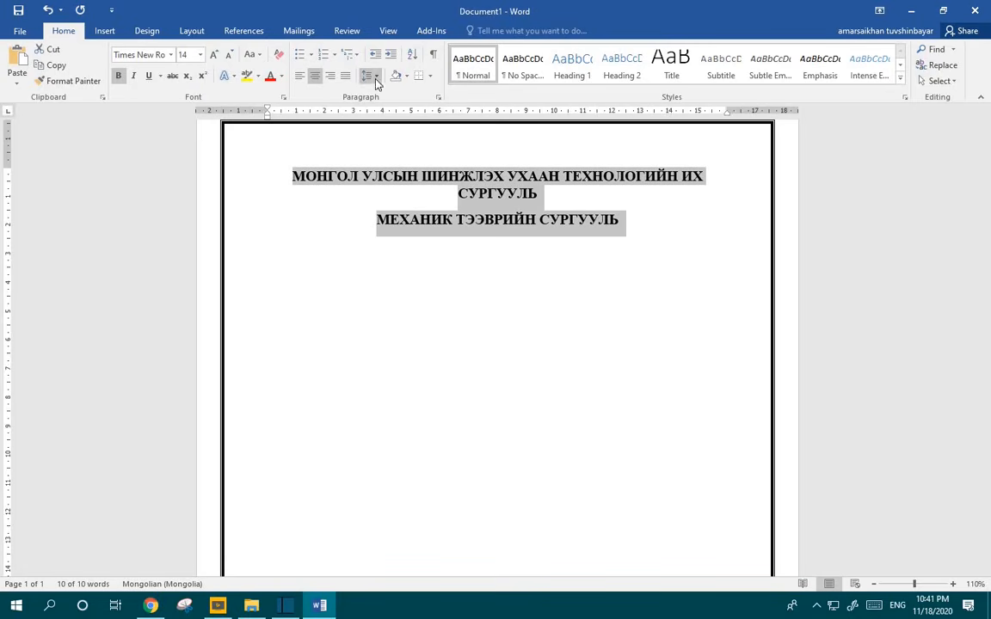
left_click(375, 82)
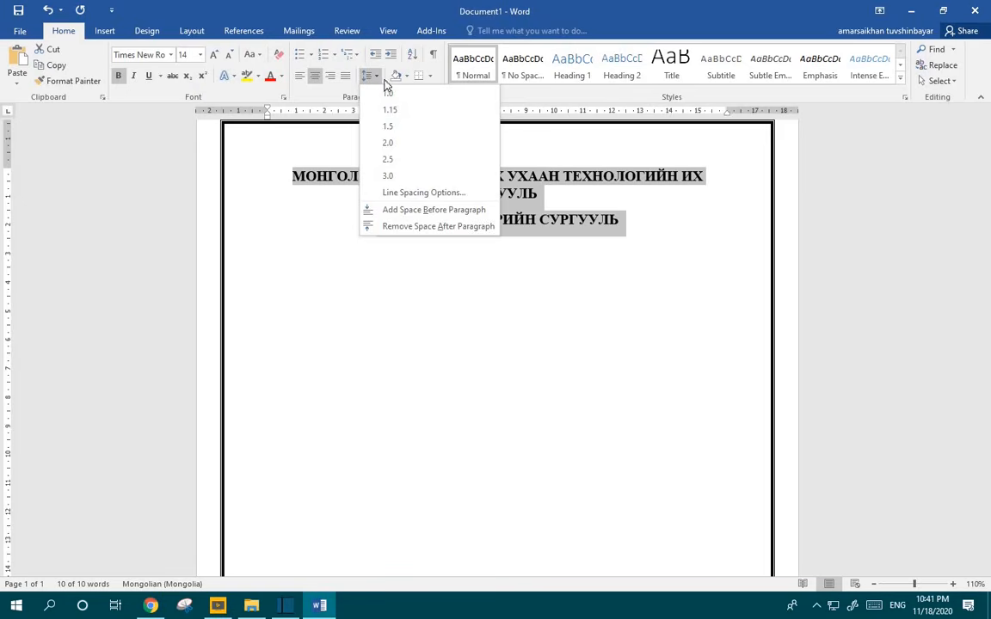
left_click(399, 129)
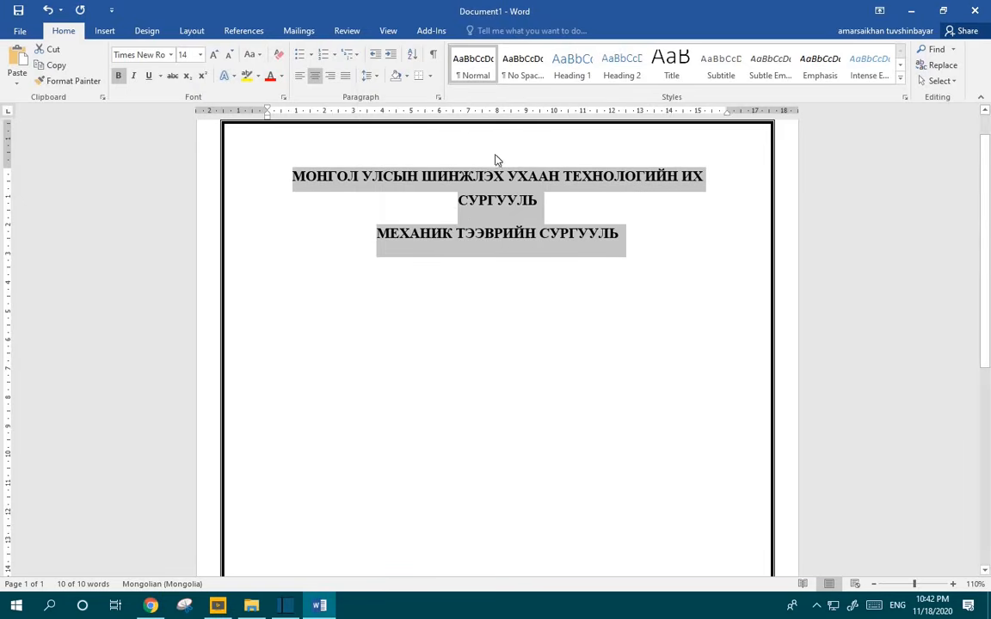
left_click(367, 76)
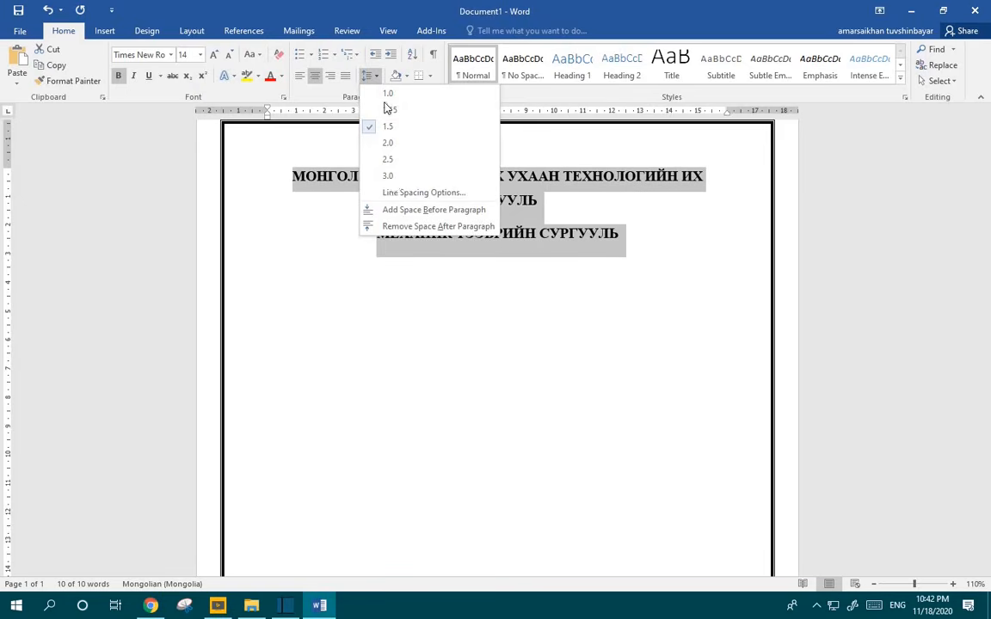
left_click(401, 227)
Step: Add an empty line below the school line and switch back to the browser
left_click(675, 241)
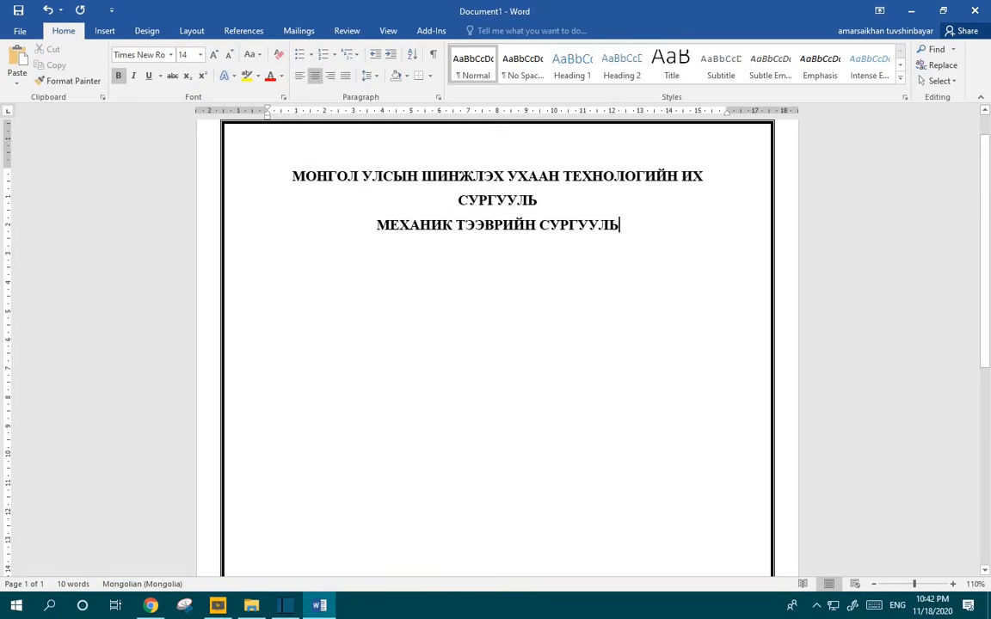
key("Return")
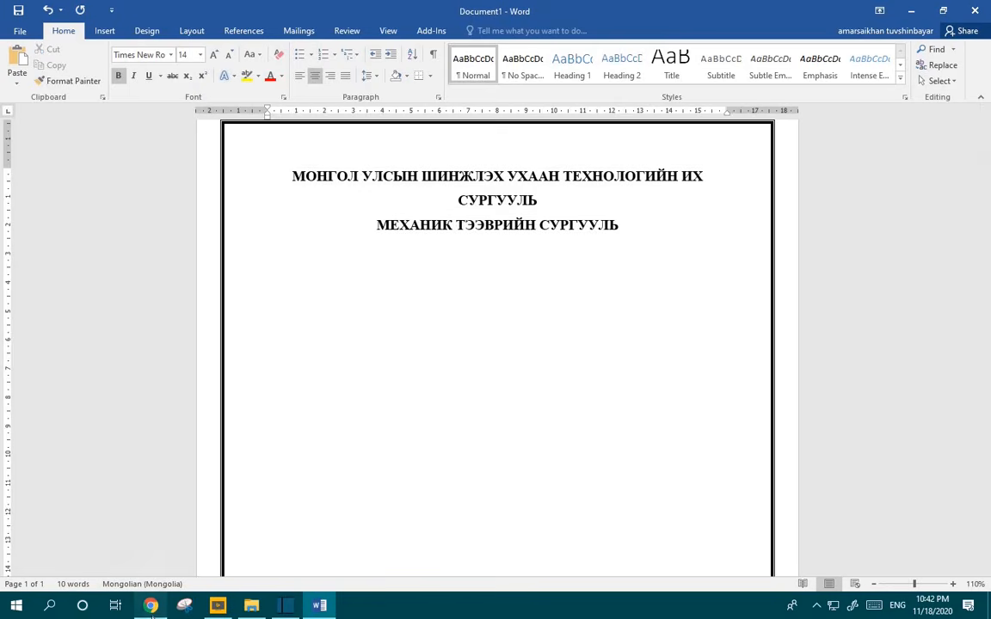
key("alt+Tab")
Step: Copy the university logo image from the must.edu.mn homepage and return to Word
left_click(568, 11)
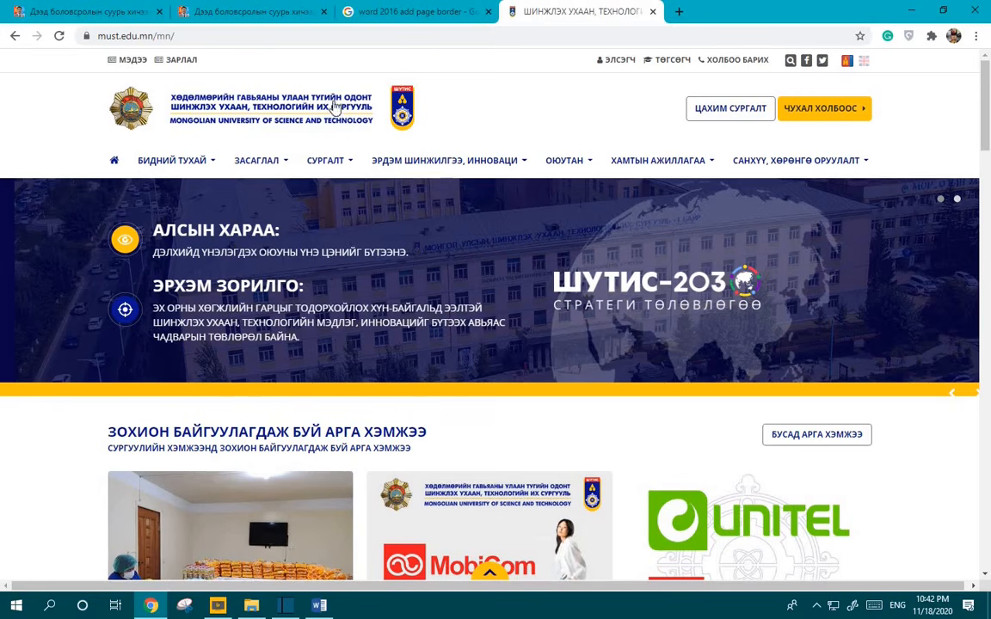
right_click(374, 96)
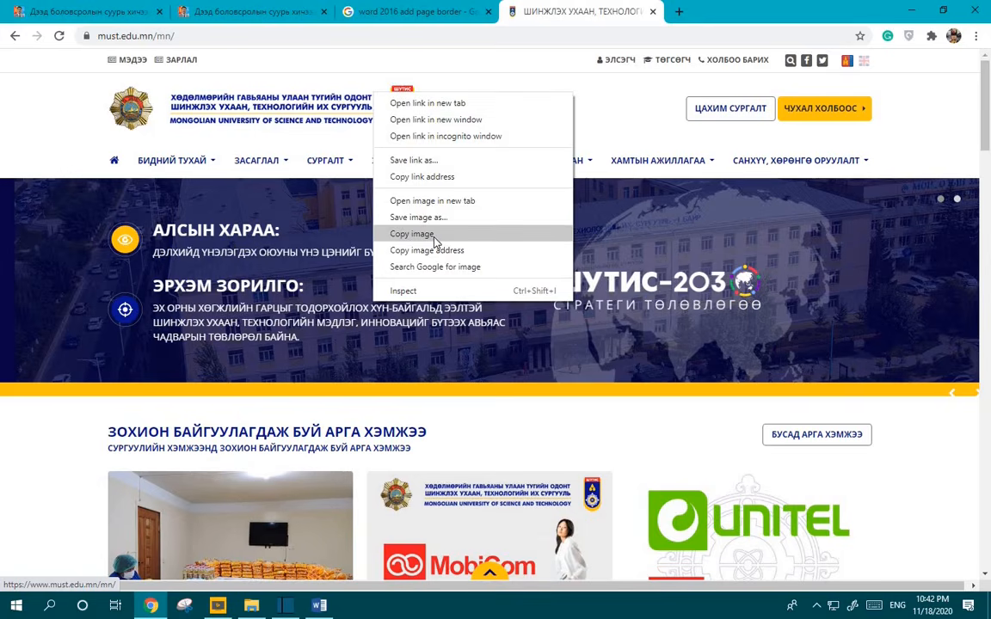
left_click(434, 242)
left_click(319, 605)
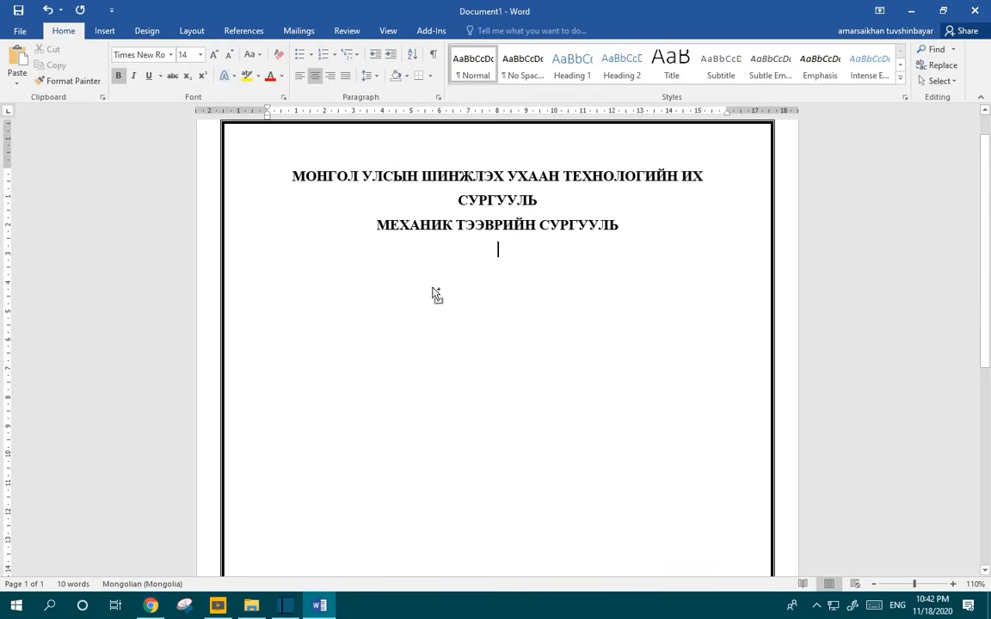
Step: Paste the logo, crop it to the right-hand shield emblem, and start a new line below
key("ctrl+v")
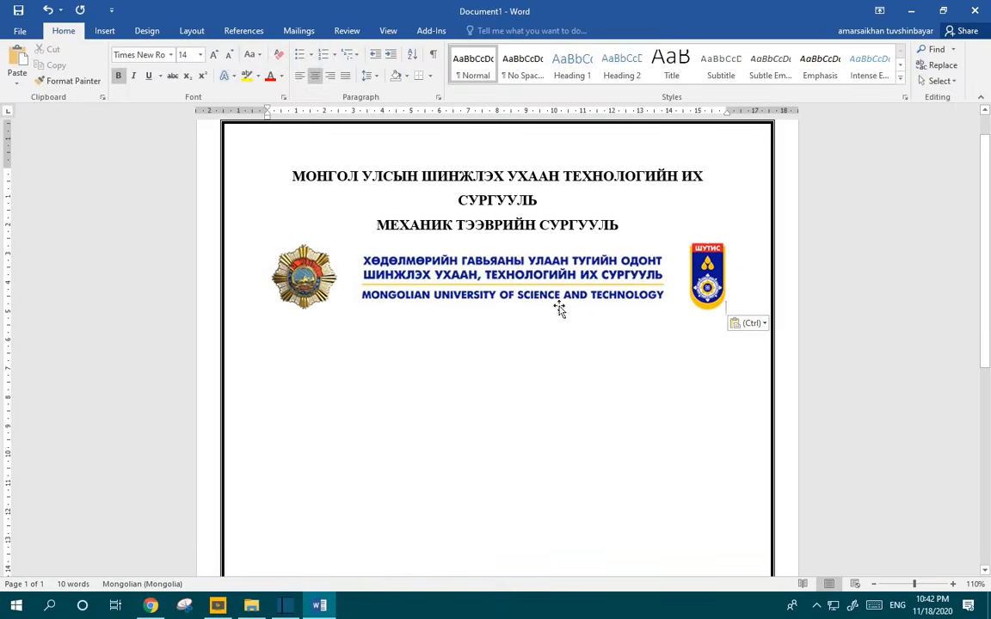
left_click(626, 296)
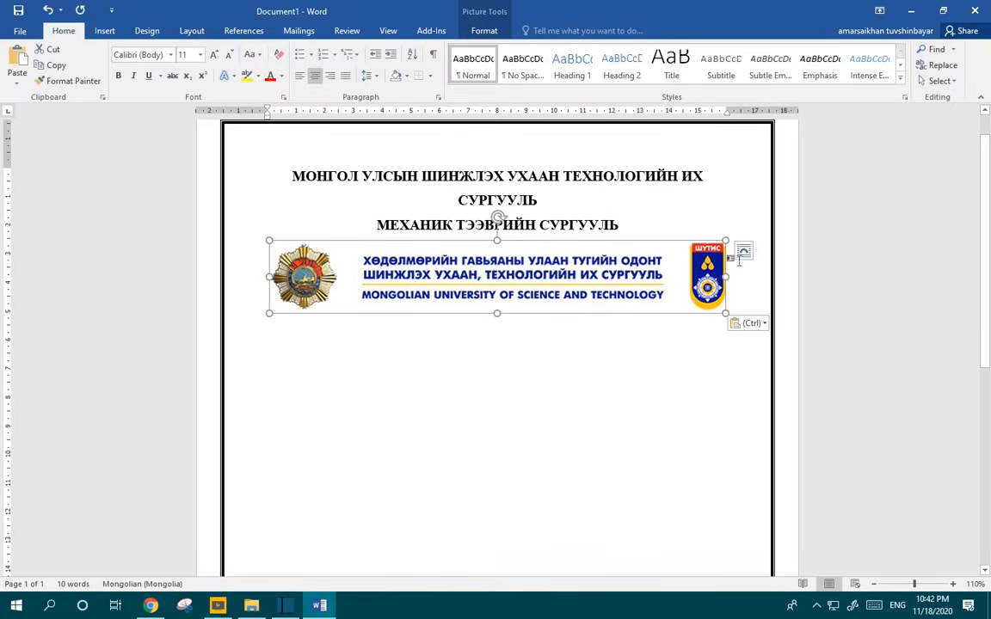
double_click(602, 256)
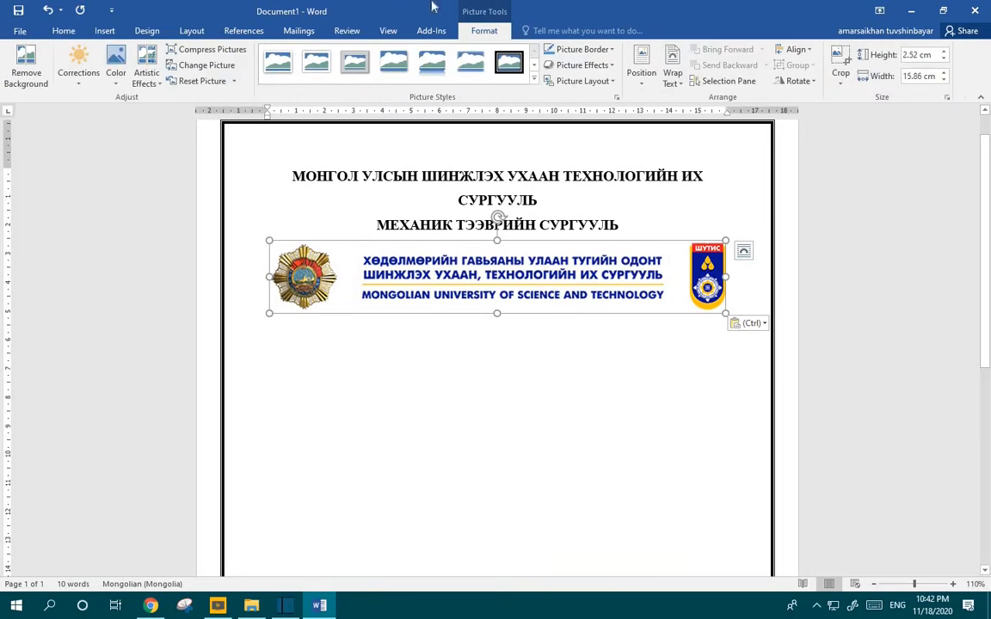
left_click(840, 65)
left_click_drag(270, 276, 685, 273)
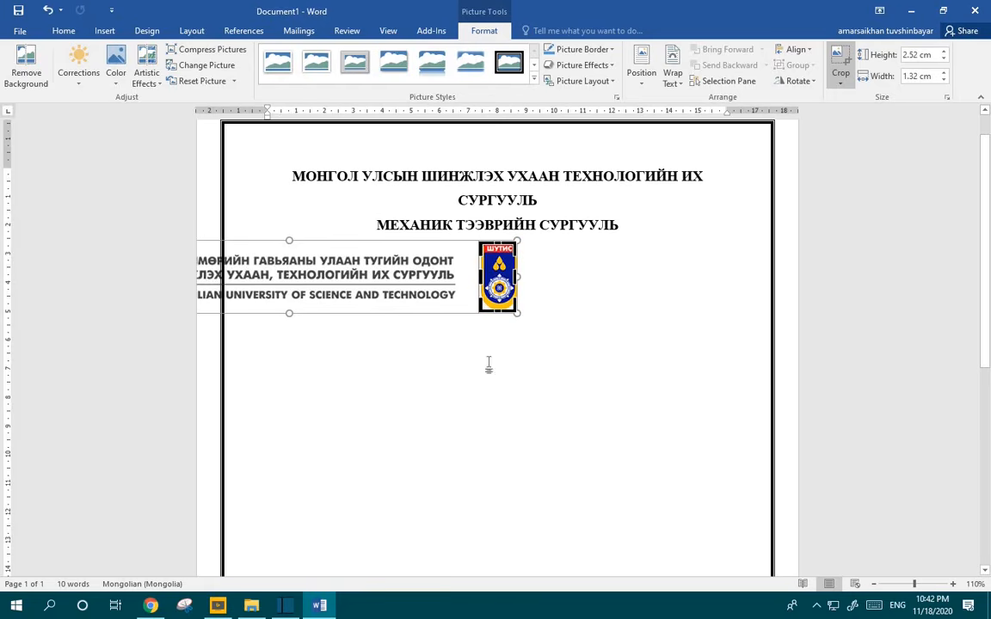
left_click(533, 284)
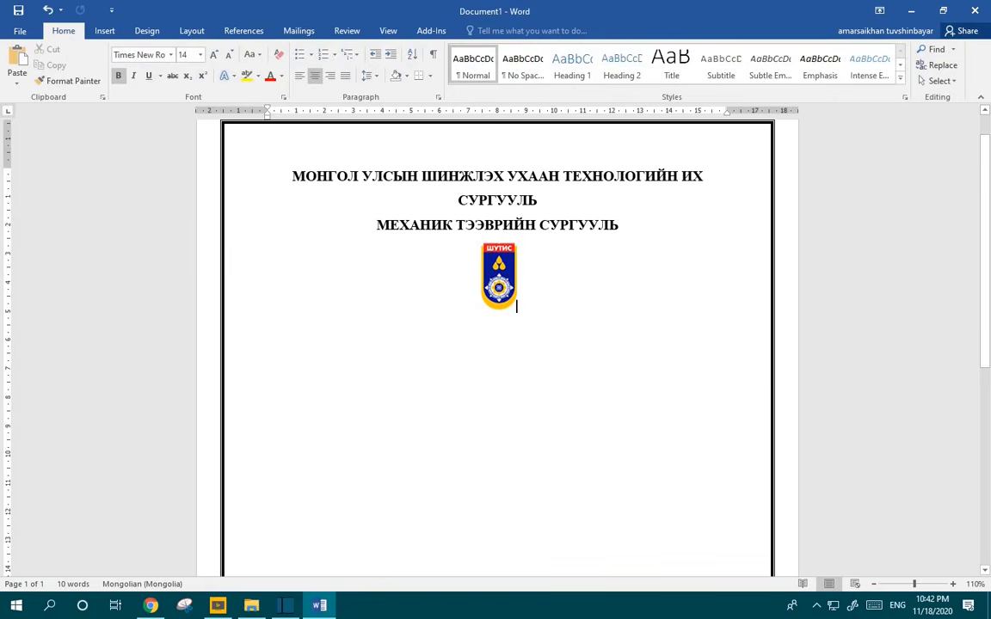
key("Return")
key("Return")
Step: Type 'Механик инженерийн тэнхим' and 'Механик инженер' on one line, spaced apart
scroll(524, 290, "down", 1)
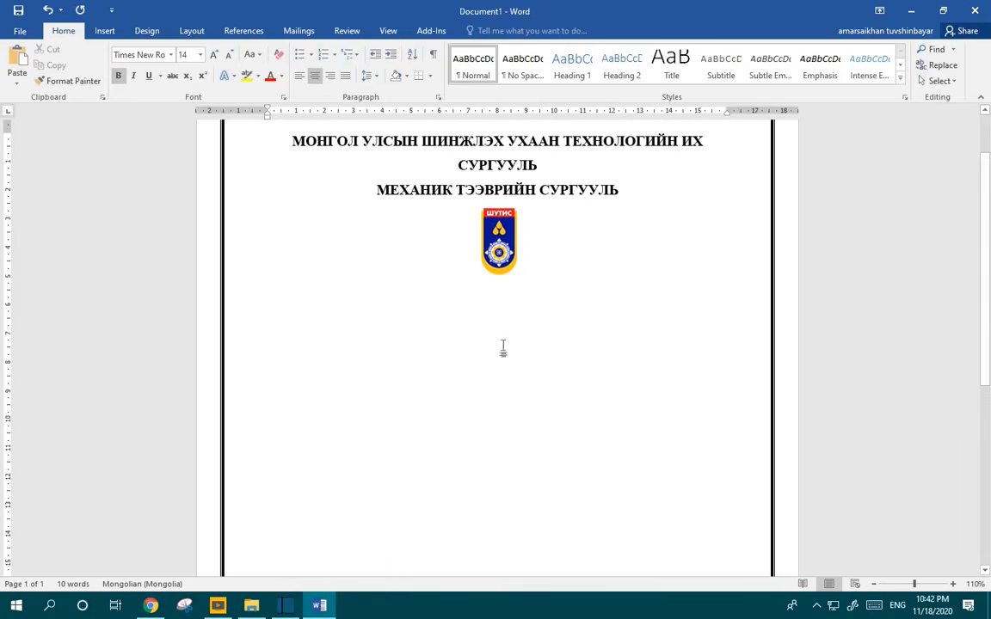
key("ctrl+b")
type("B-")
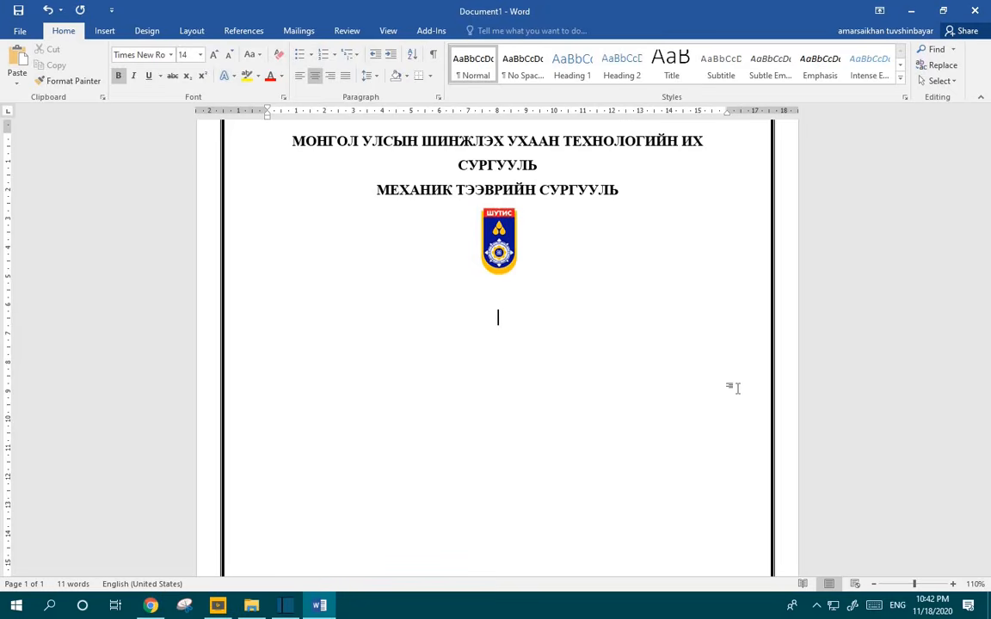
key("alt+shift")
type("Ме")
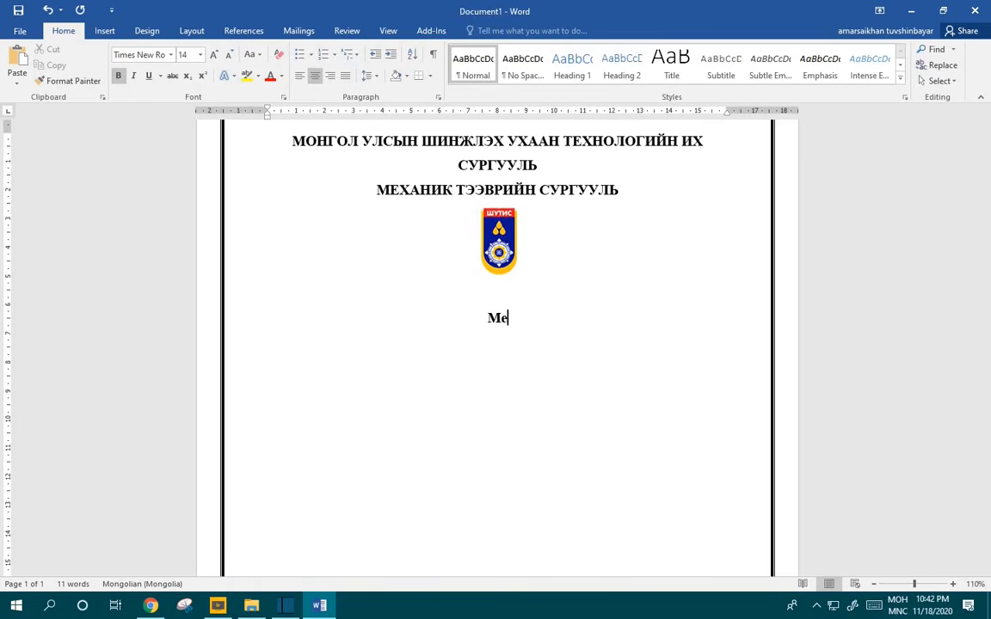
type("ханик инженерийн")
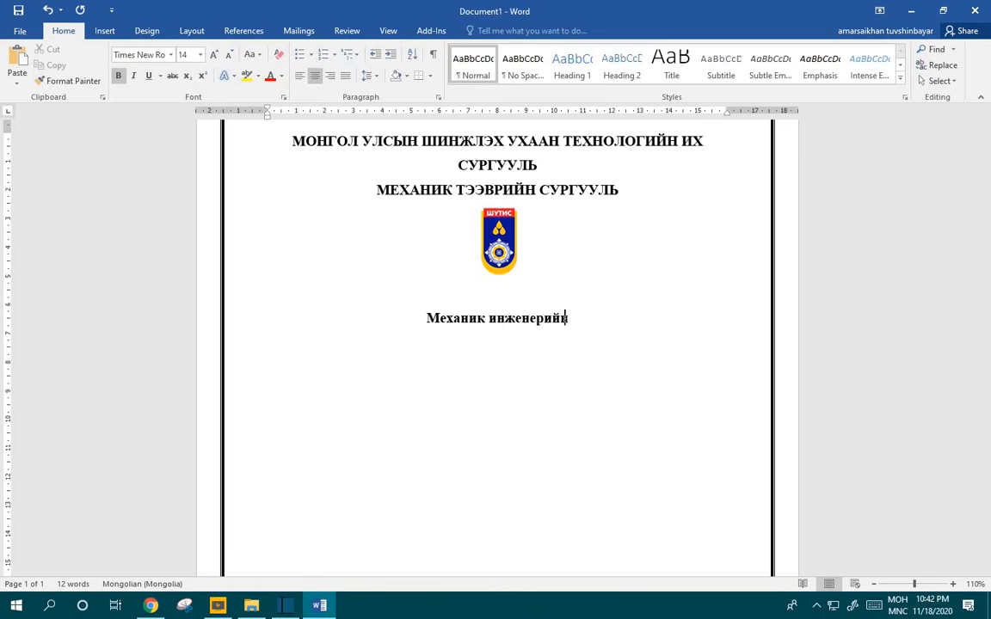
type(" тэнхим")
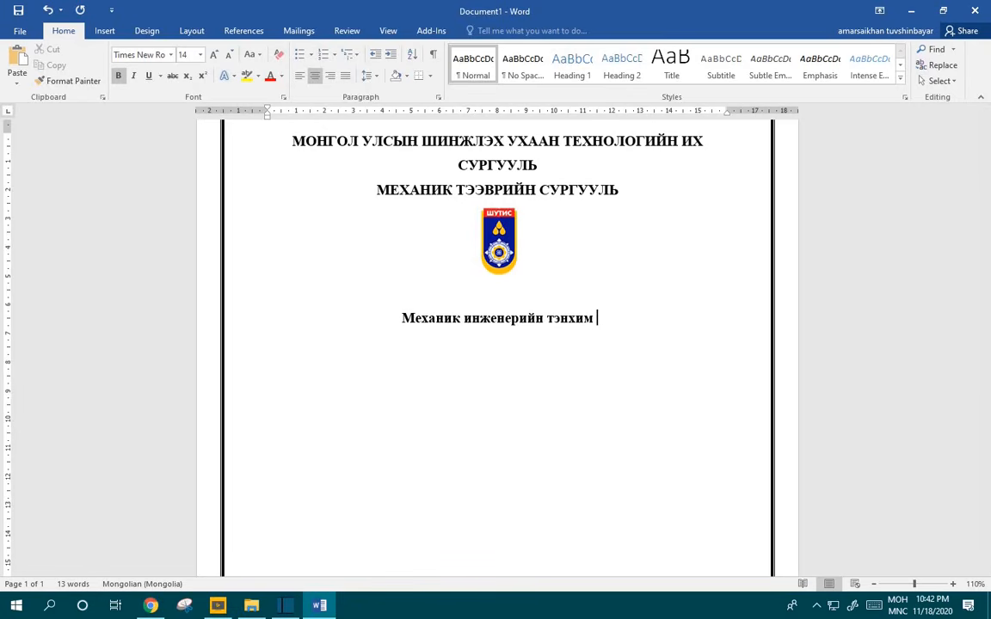
type(" Мех")
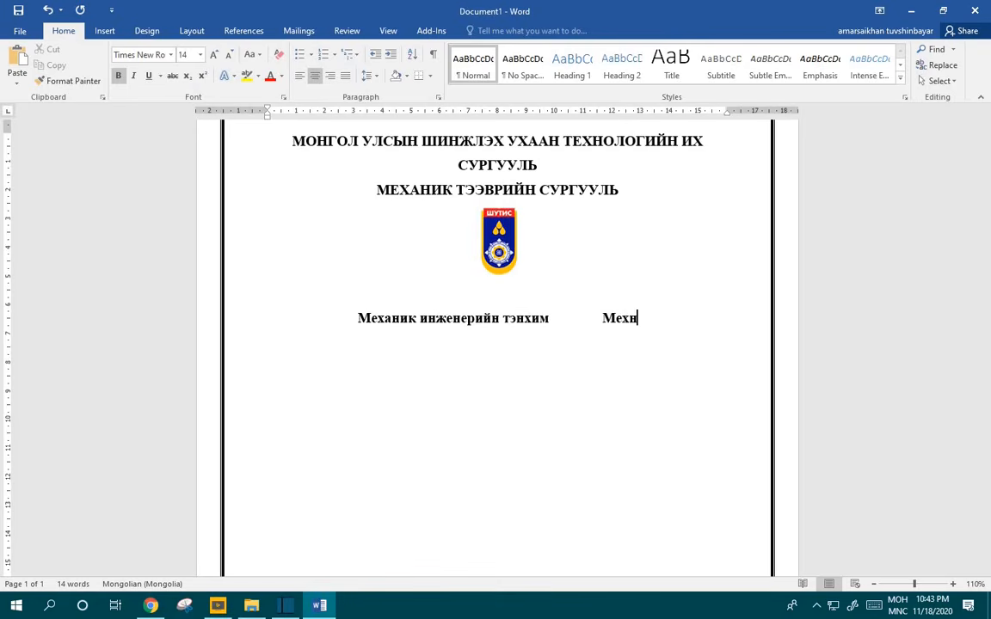
type("аник ин")
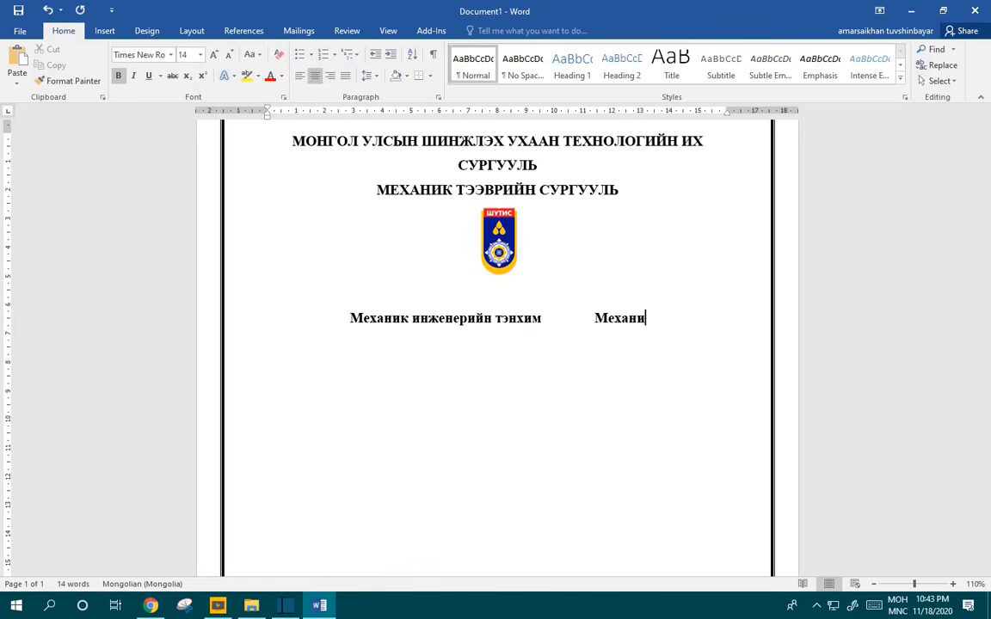
type("женер")
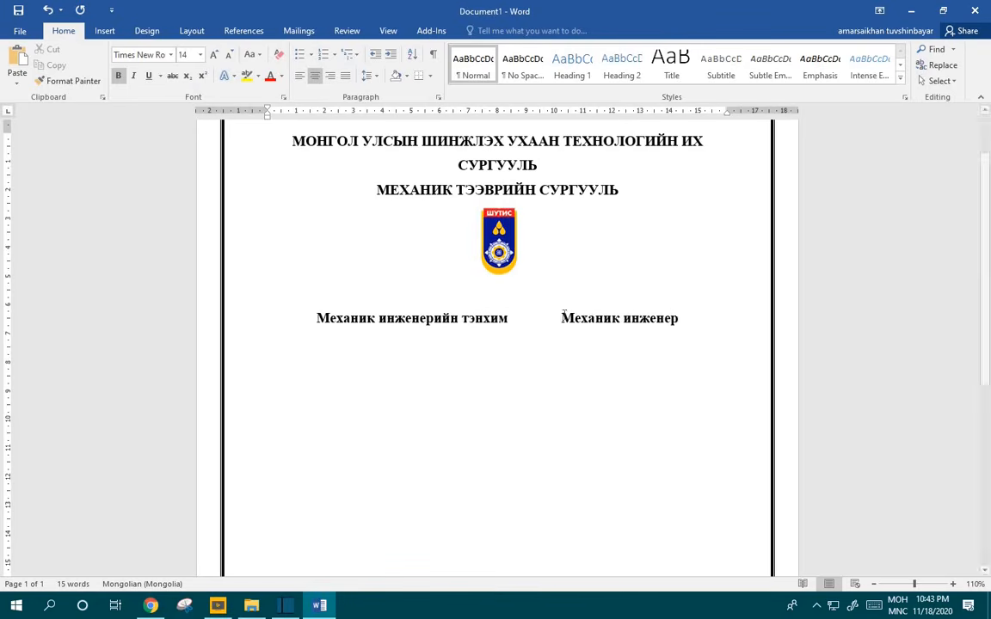
left_click(537, 335)
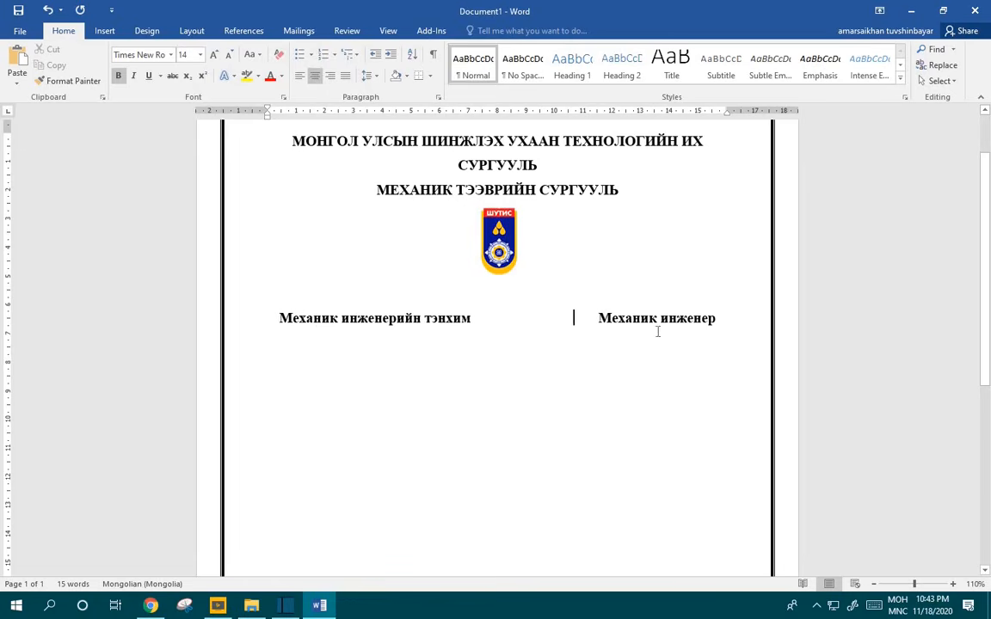
key("BackSpace")
key("BackSpace")
key("BackSpace")
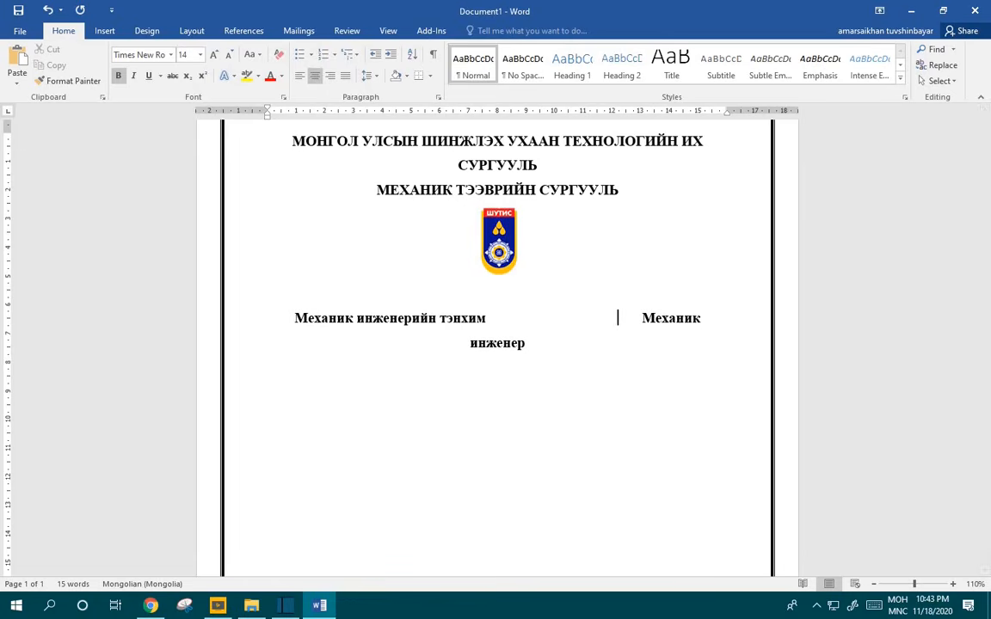
Step: Shrink the department line to 12 pt, remove its bold, and add empty lines below
left_click(769, 320)
left_click_drag(344, 320, 228, 303)
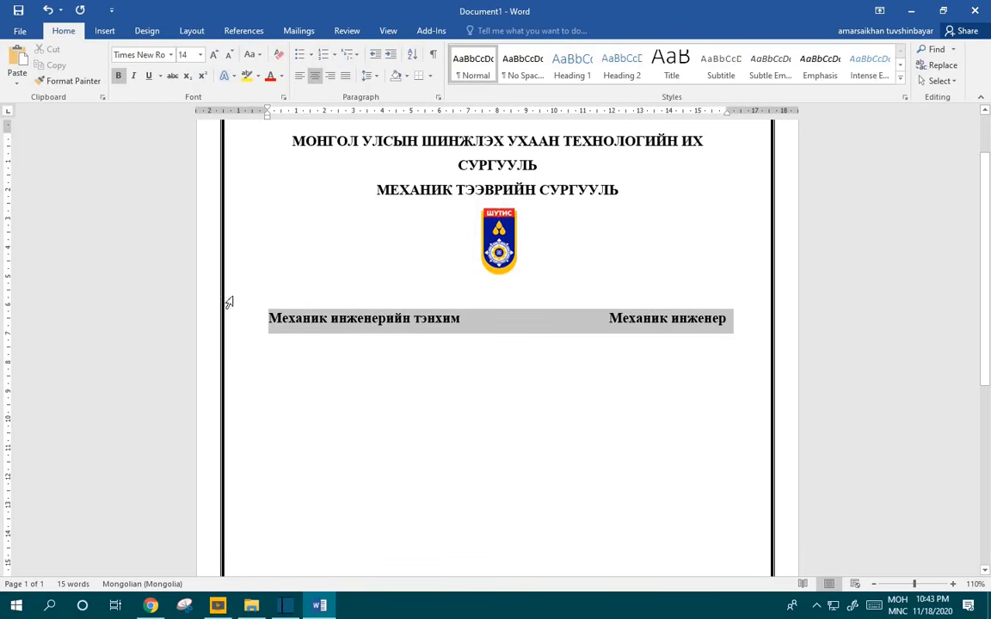
left_click(229, 57)
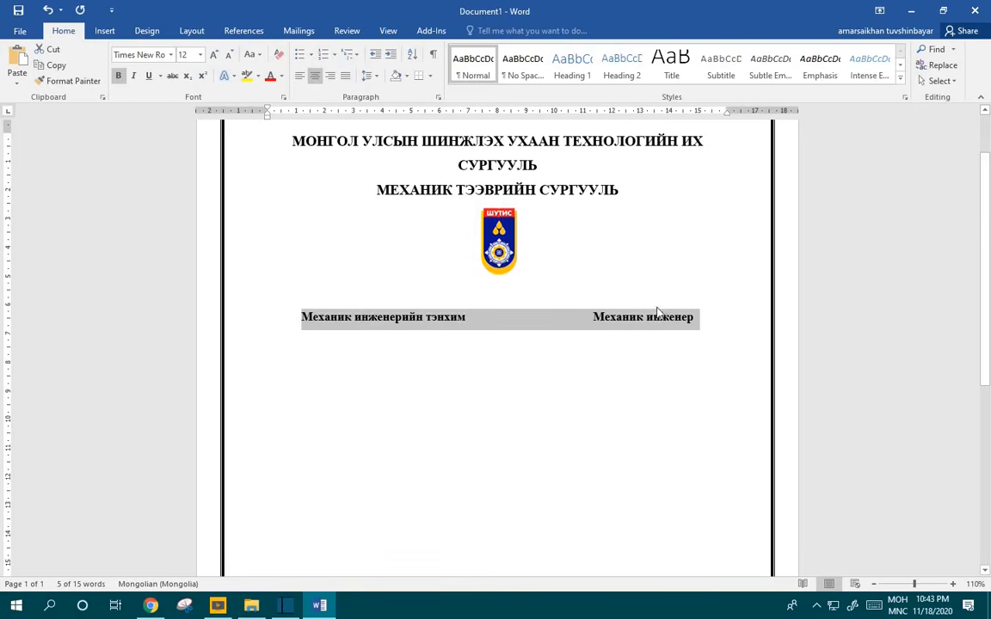
left_click(712, 318)
key("Return")
left_click_drag(712, 318, 270, 316)
left_click(120, 78)
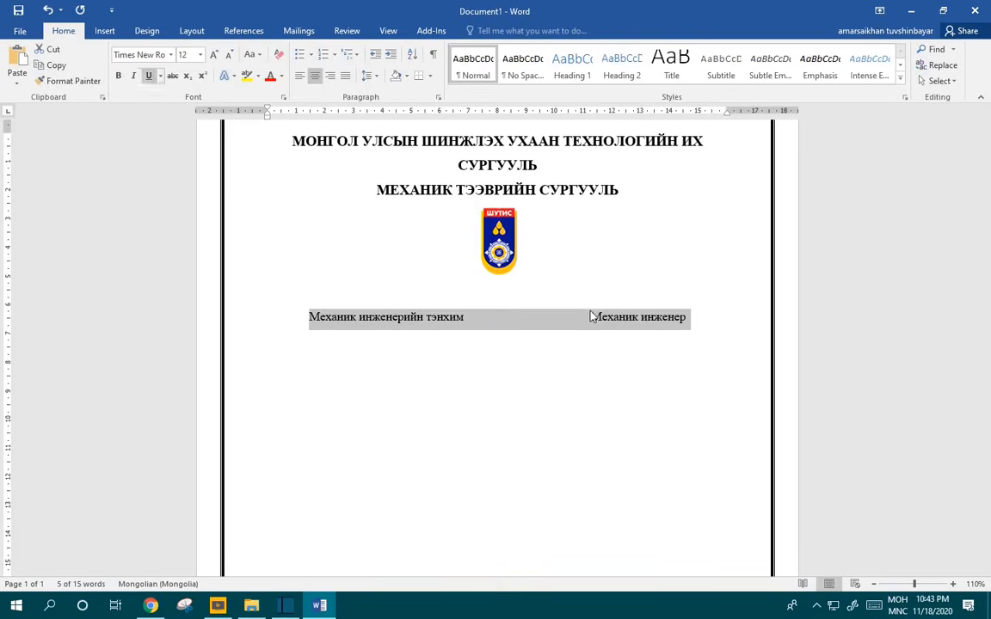
left_click(593, 316)
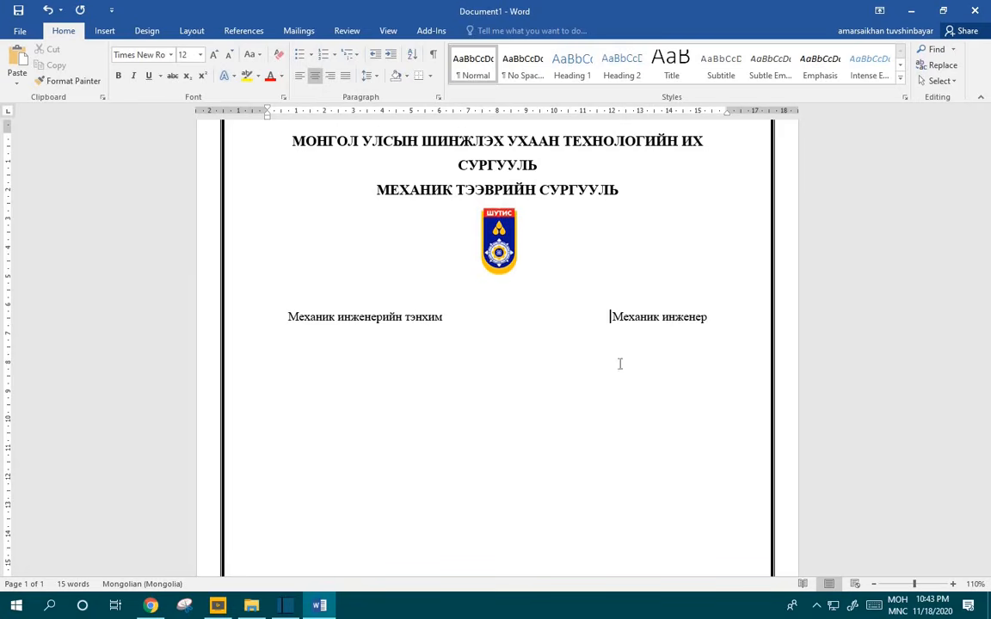
key("Return")
key("Return")
key("Return")
Step: Type the title БИЕ ДААЛТЫН АЖИЛ with the topic line Сэдэв: 15, then select the title
scroll(546, 393, "down", 3)
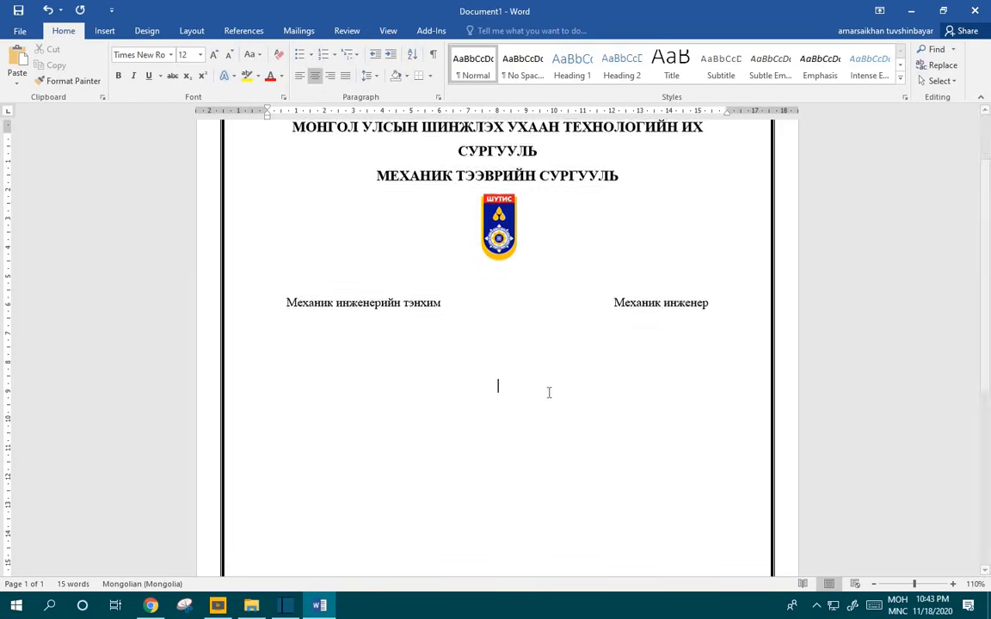
type("Б")
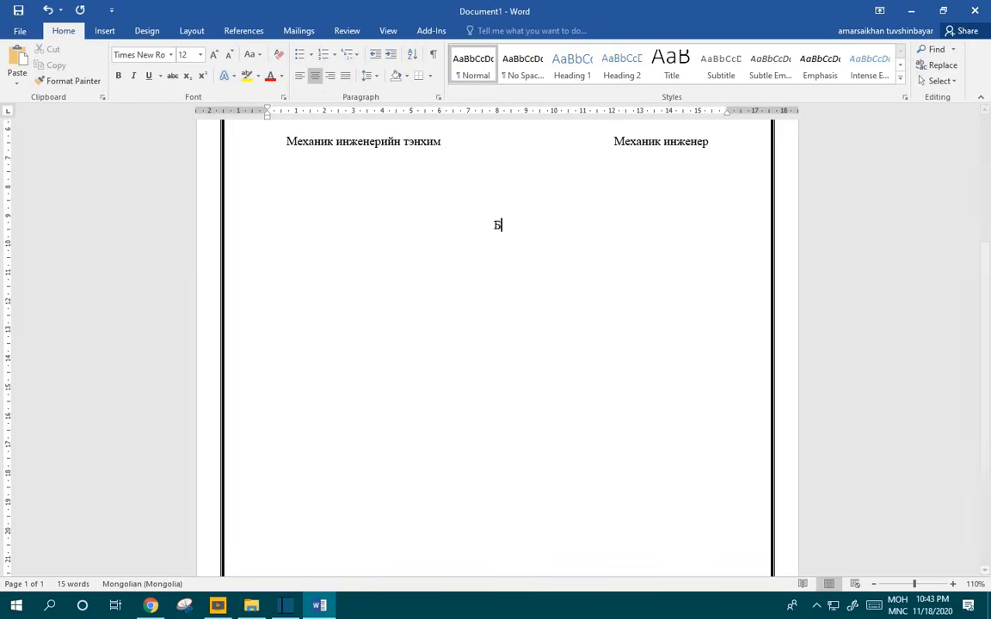
type("ИЕ ПААД")
key("BackSpace")
key("BackSpace")
key("BackSpace")
key("BackSpace")
key("BackSpace")
type("ДААЛТЫН АЖИЛ")
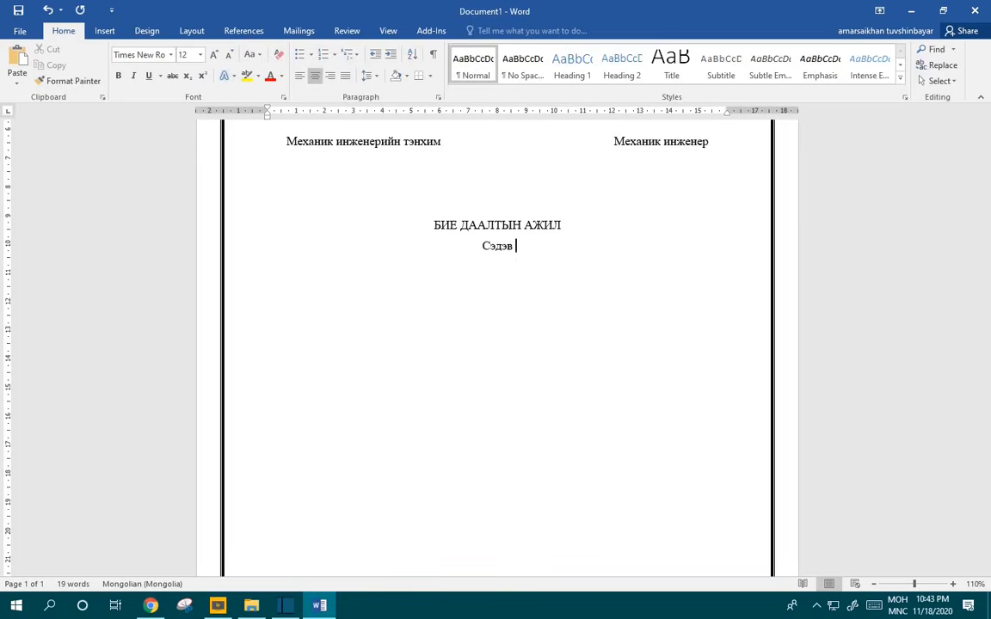
type(" : 15")
left_click_drag(553, 227, 428, 228)
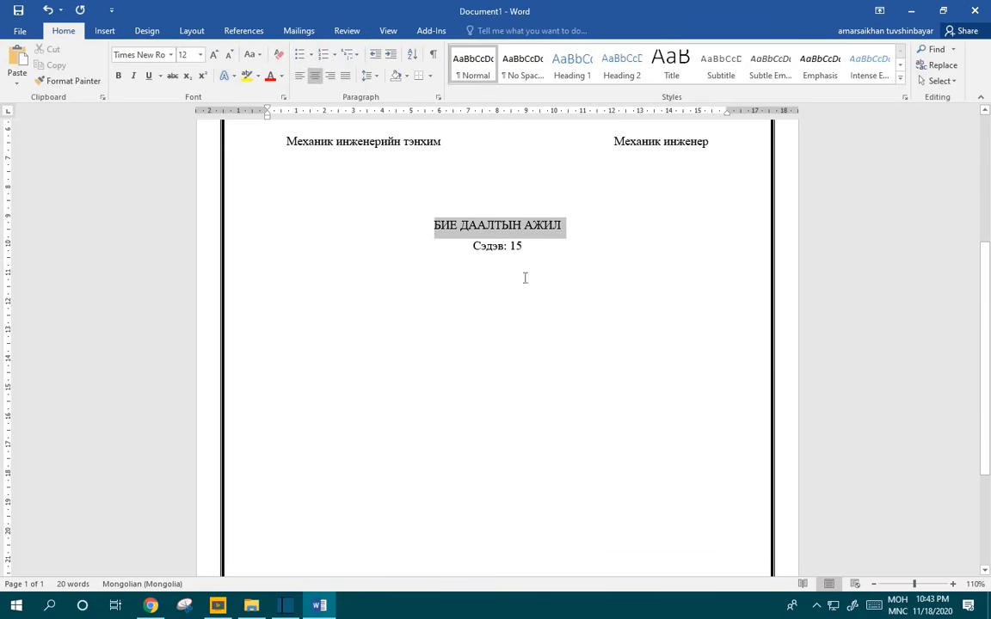
Step: Make the title БИЕ ДААЛТЫН АЖИЛ 36 pt bold on a single line
left_click(215, 55)
left_click(214, 55)
left_click(214, 55)
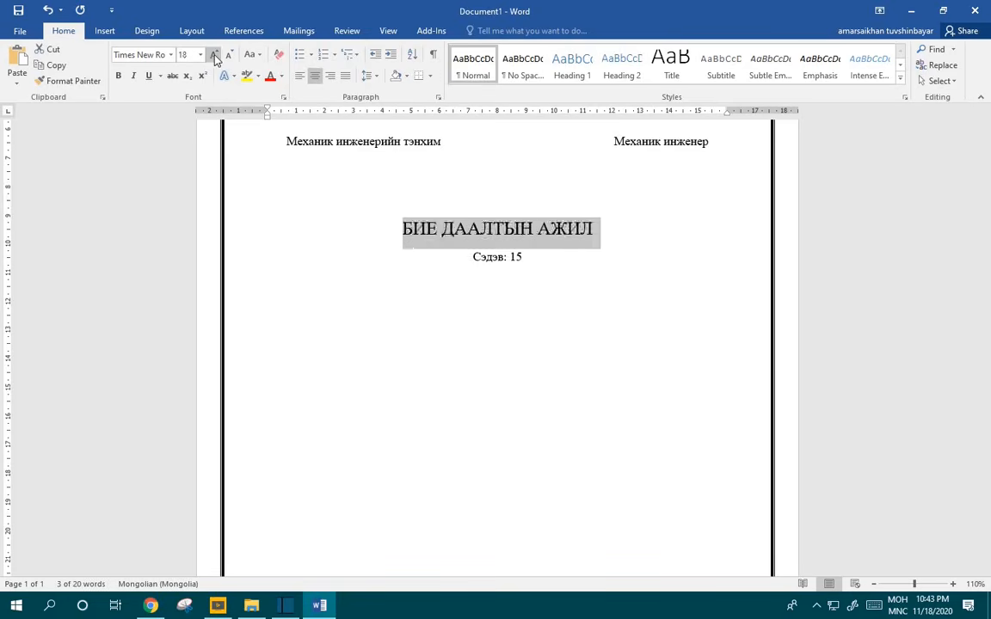
left_click(214, 55)
left_click(214, 55)
left_click(214, 55)
left_click(214, 55)
left_click(214, 55)
left_click(214, 55)
left_click(214, 55)
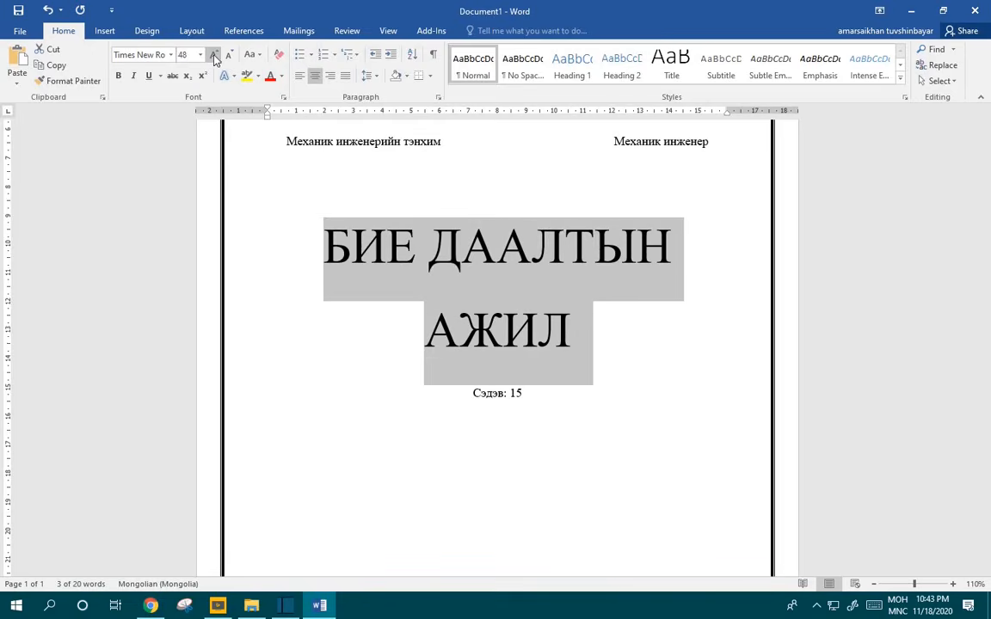
left_click(228, 55)
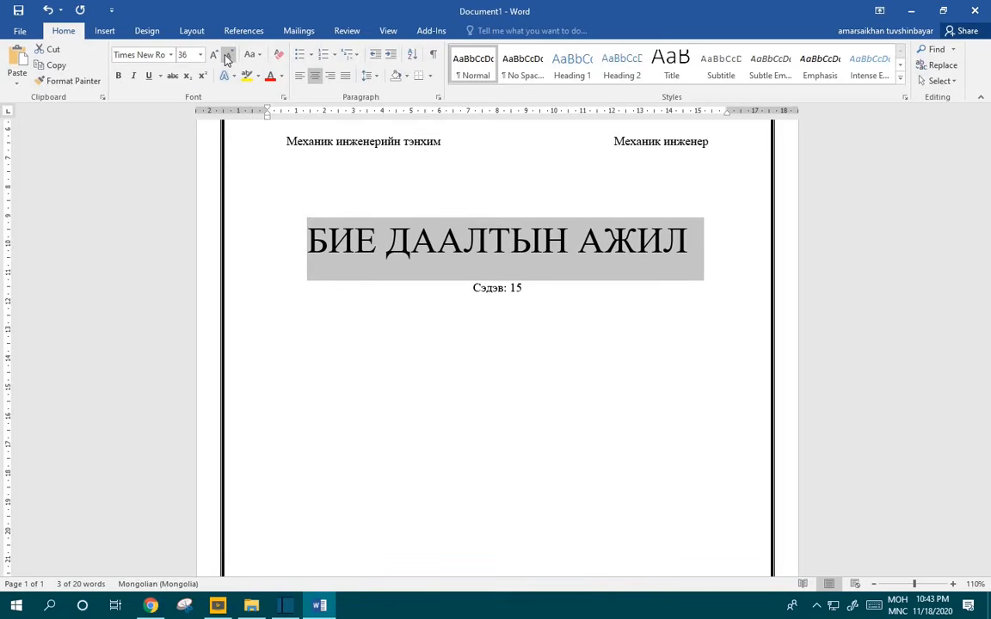
key("ctrl+b")
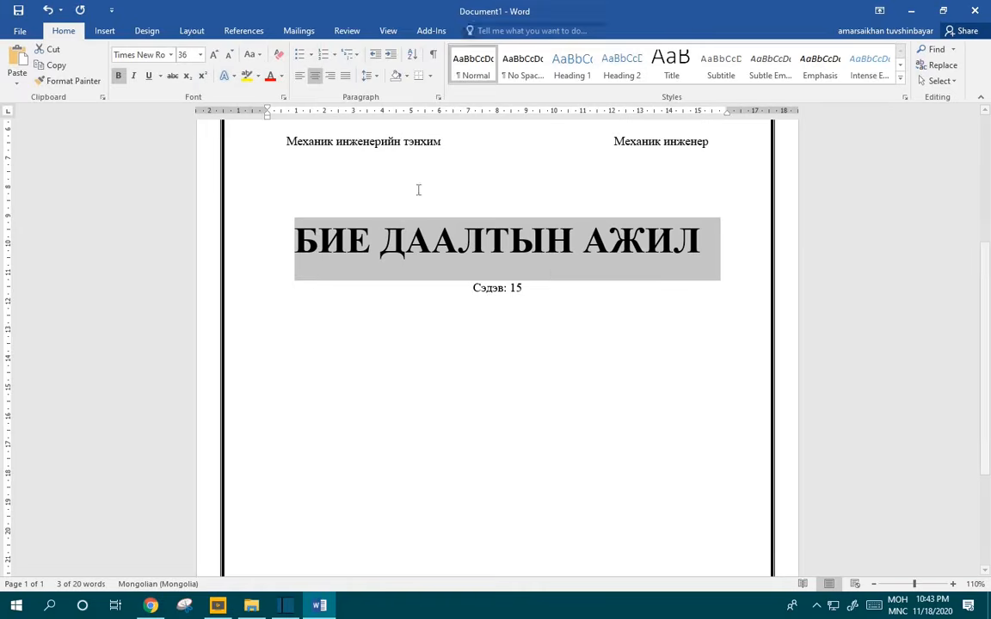
Step: Deselect the title and place the cursor at the end of the Сэдэв: 15 line
left_click(572, 241)
left_click(377, 79)
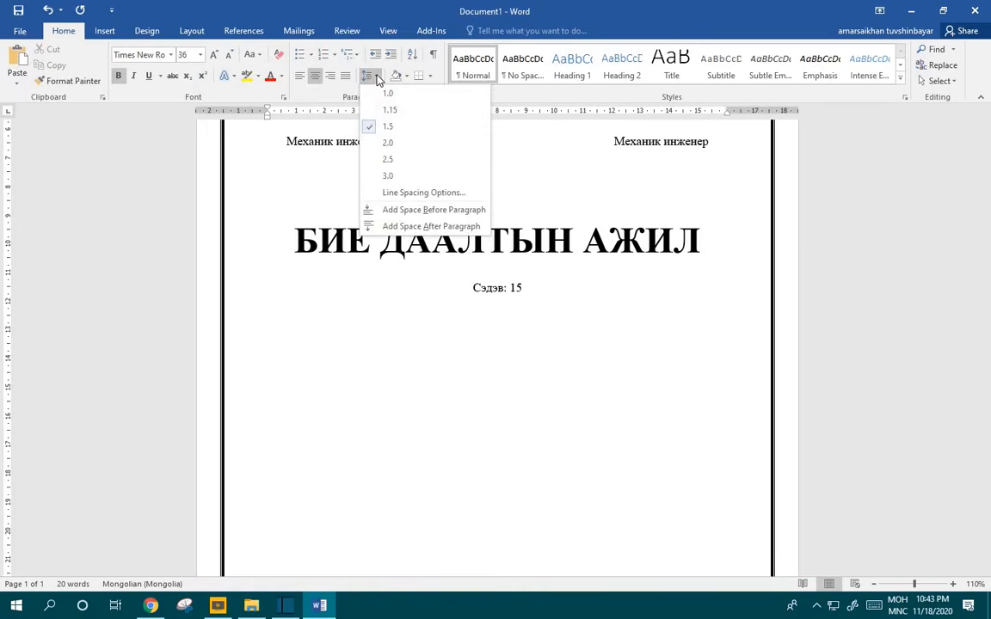
left_click(553, 294)
left_click(554, 295)
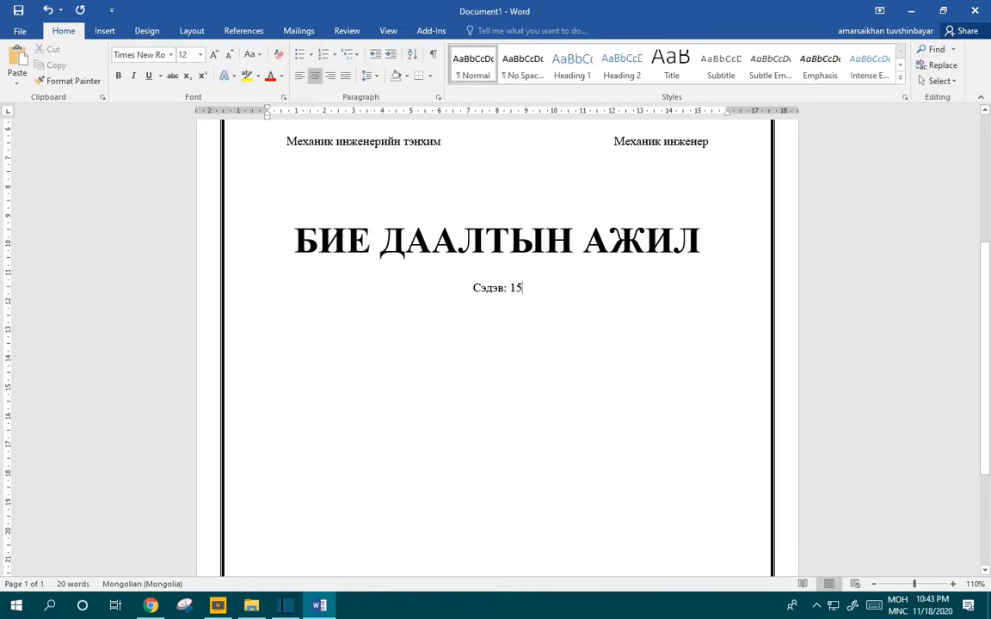
Step: Add a Гүйцэтгэсэн оюутан line with the student's name, ID and a dotted blank
key("Return")
key("Return")
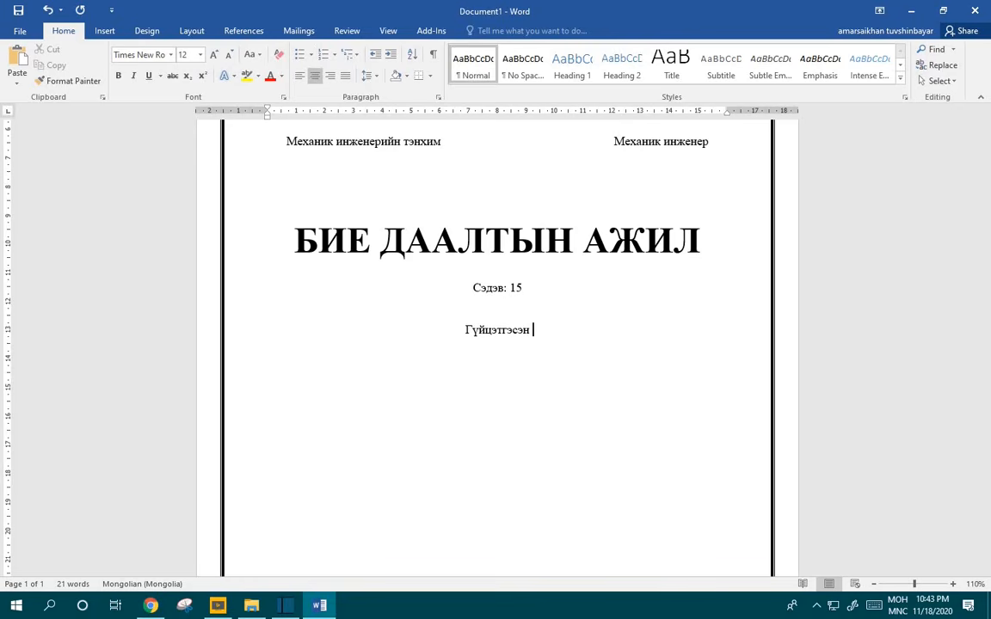
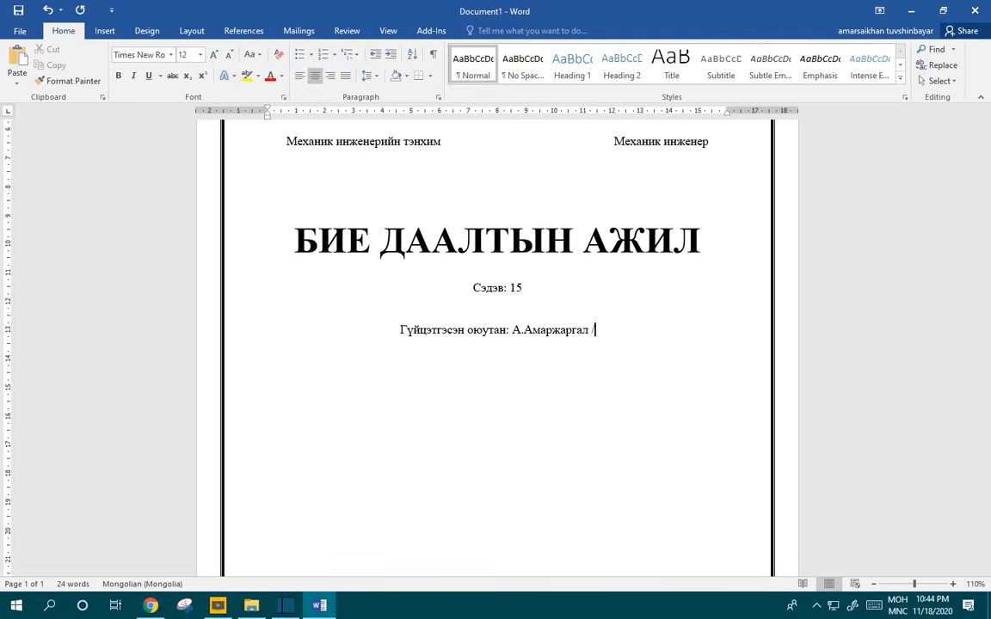
key("alt+shift")
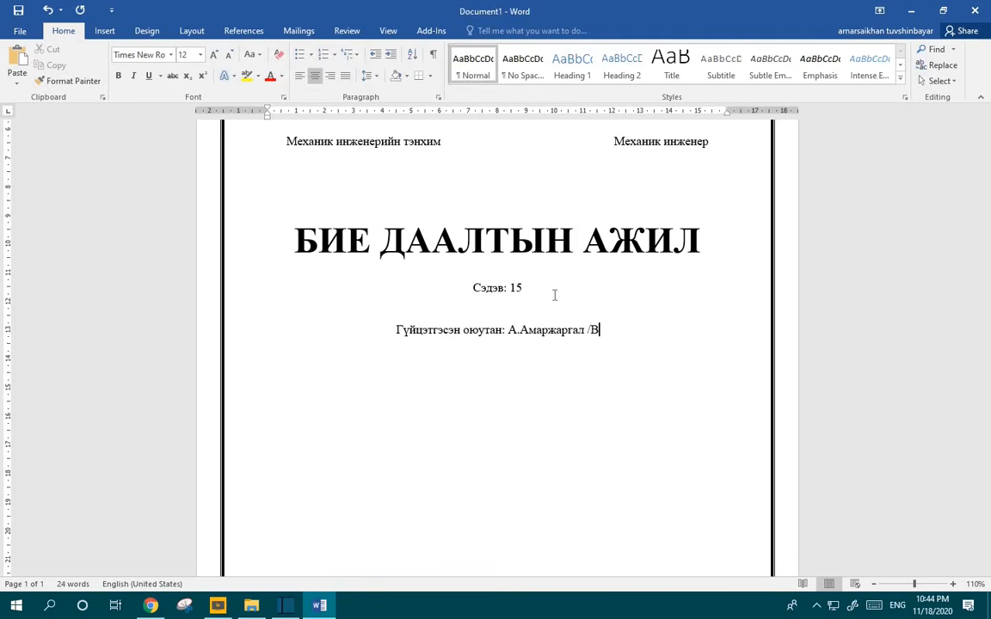
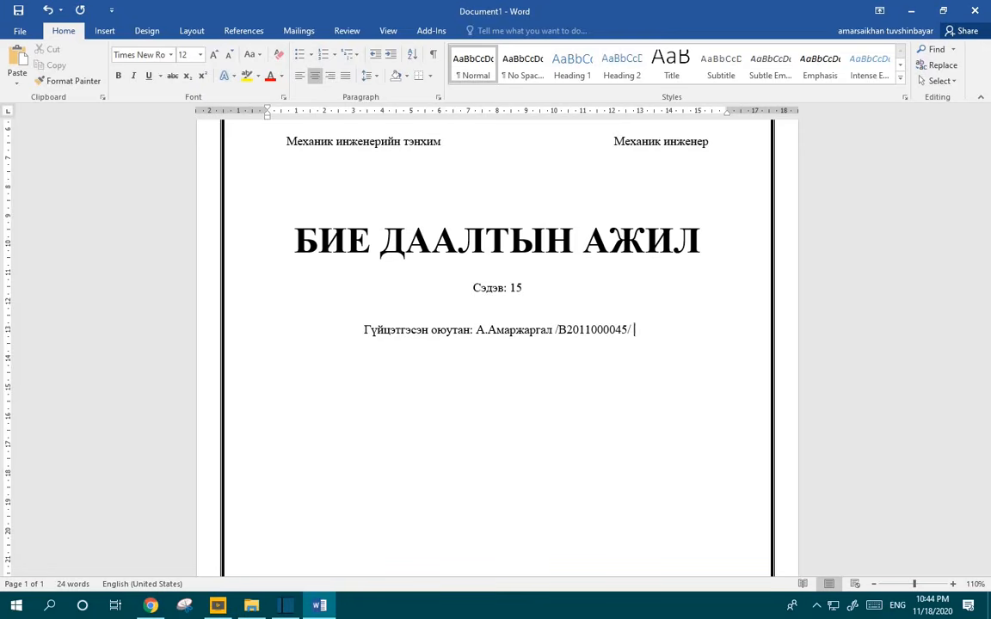
key("BackSpace")
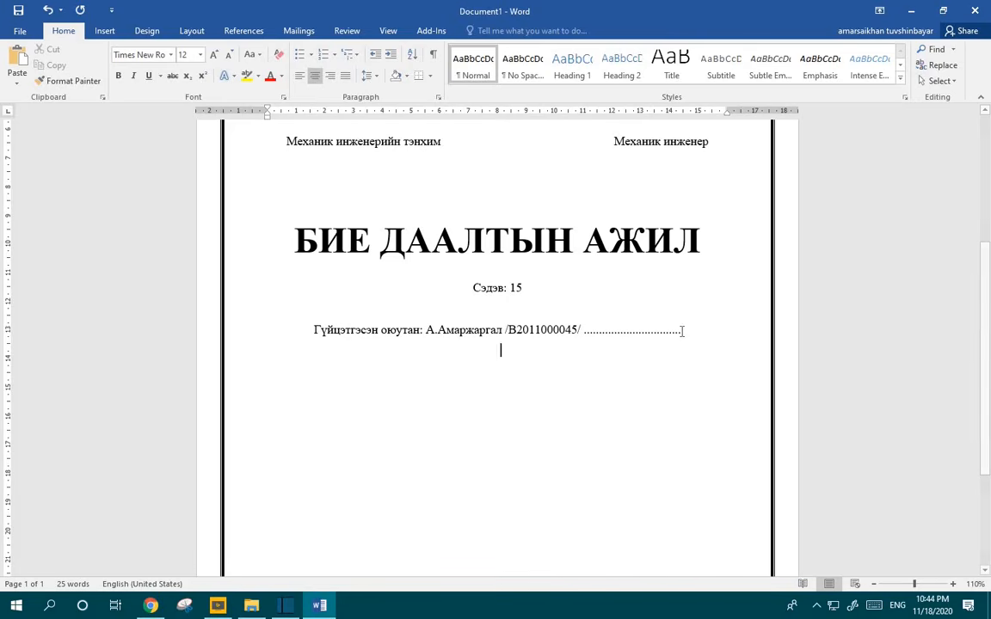
Step: Start the next line as 'Шалгасан багш:' followed by the teacher's name
key("alt+shift")
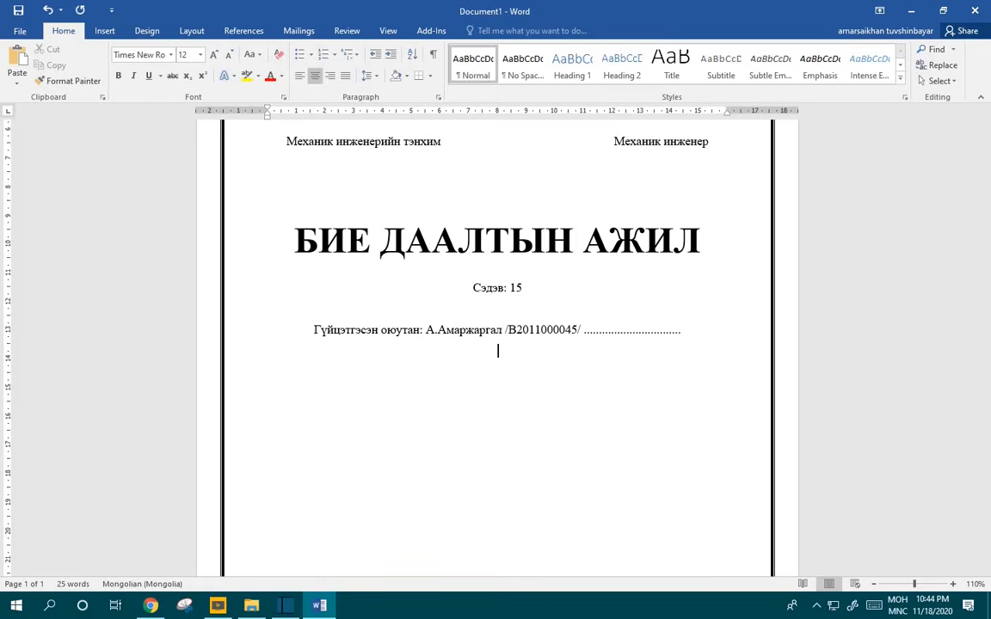
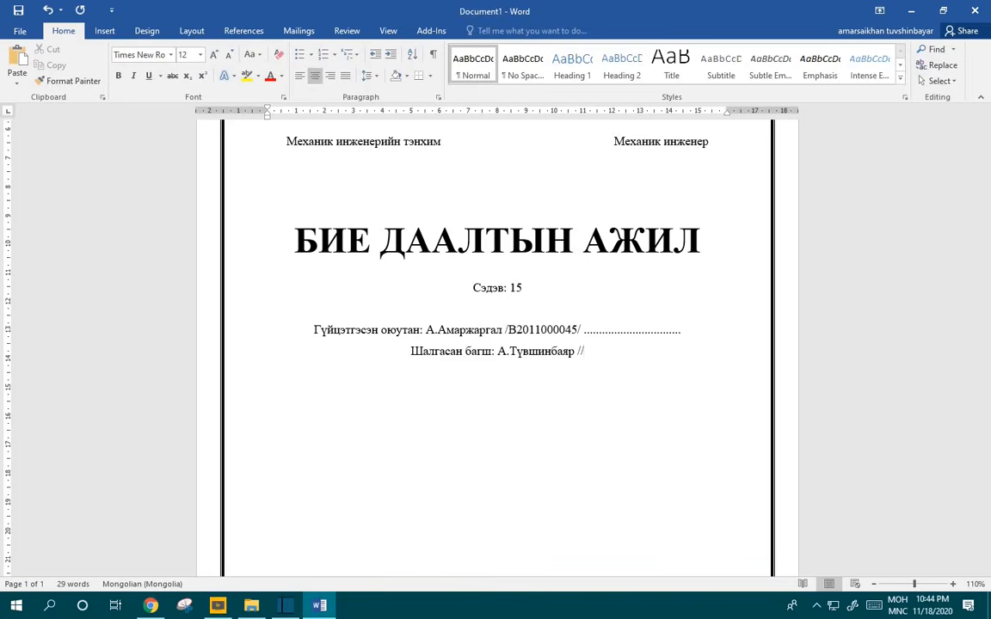
Step: Finish the teacher line with the degree 'Доктор, Ph.D' and a dotted signature blank
key("alt+shift")
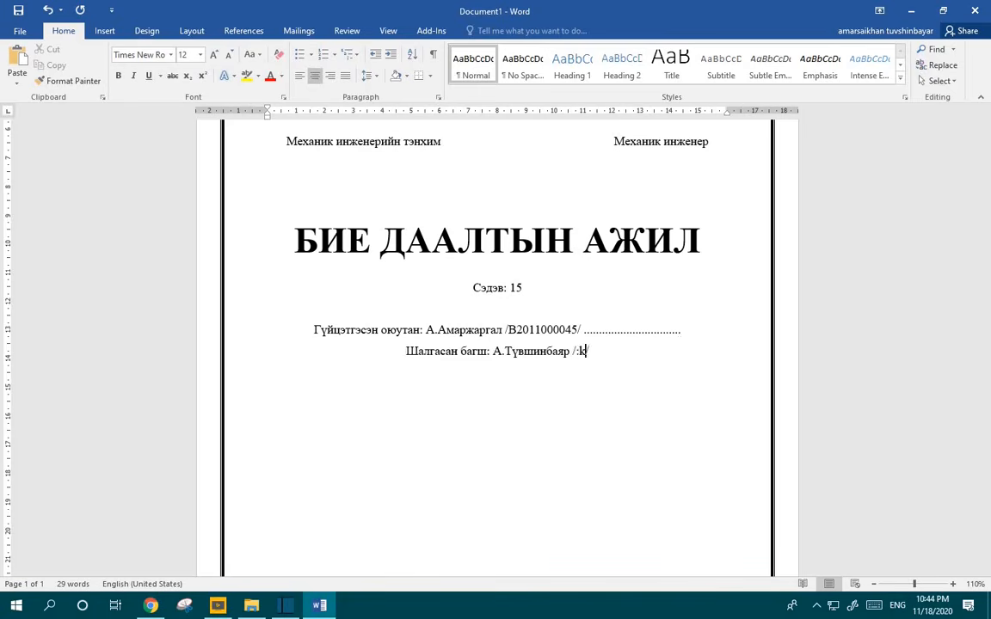
key("alt+shift")
type("Д")
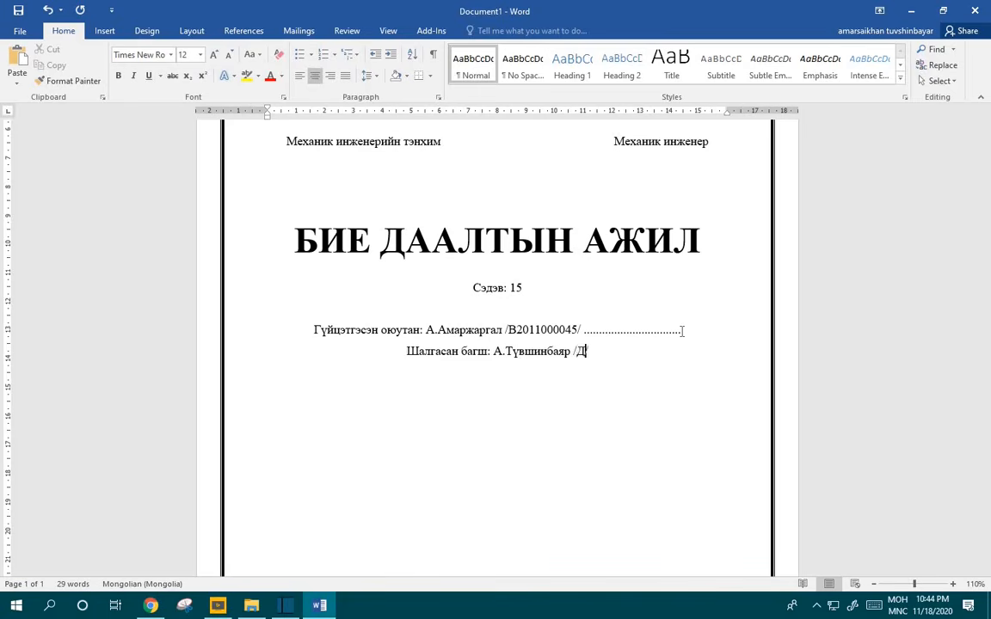
type("ок")
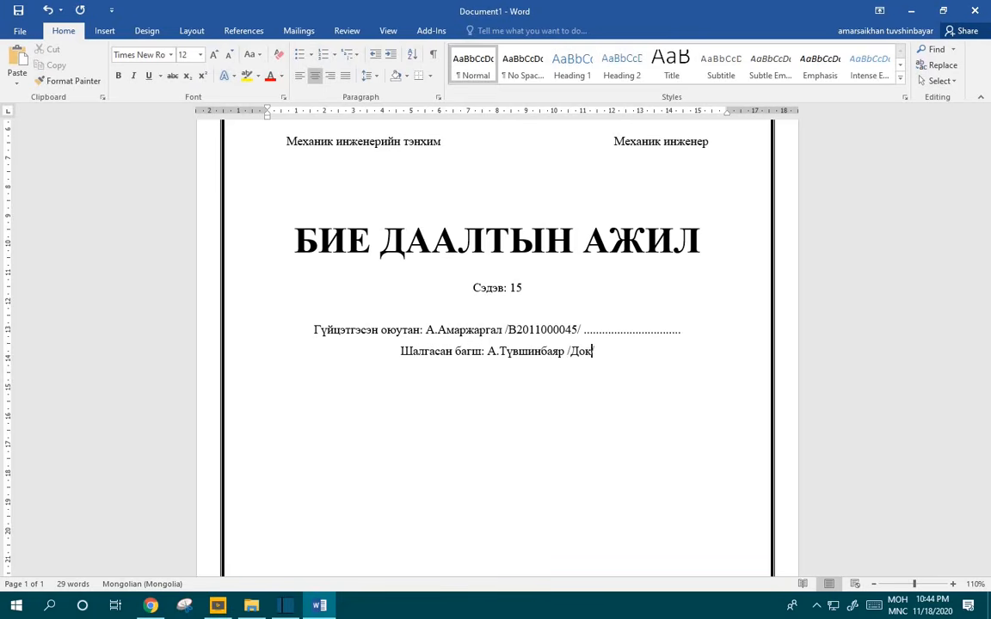
type("толр")
key("BackSpace")
key("BackSpace")
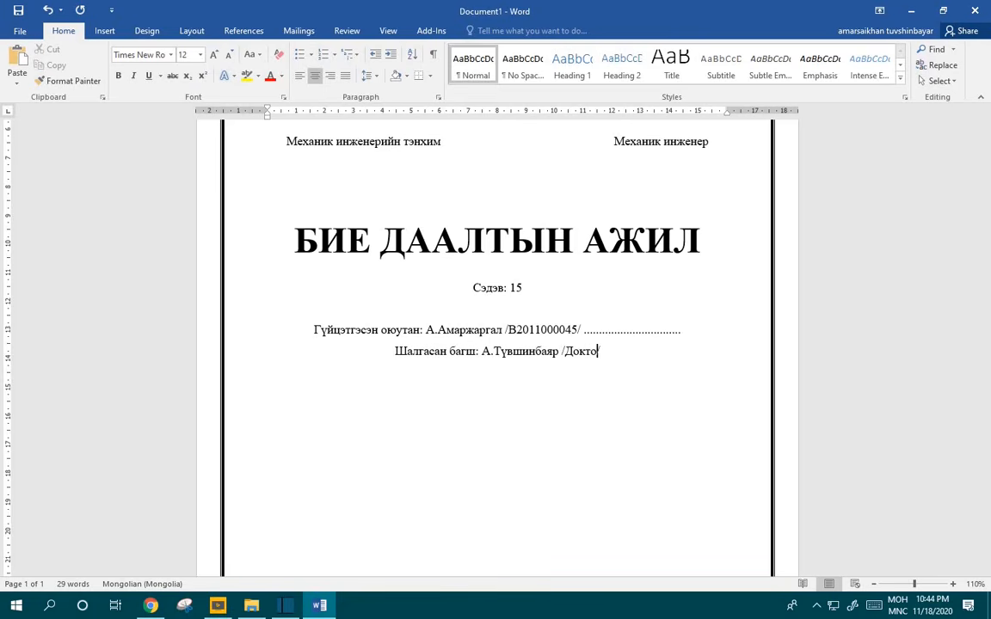
type("р")
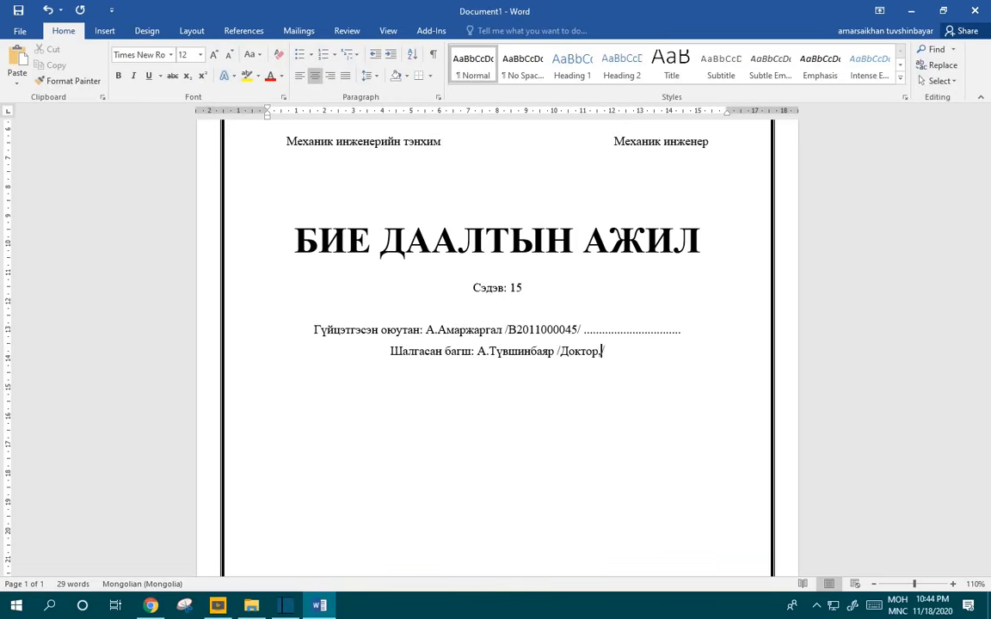
type(",")
key("alt+shift")
type("Ph")
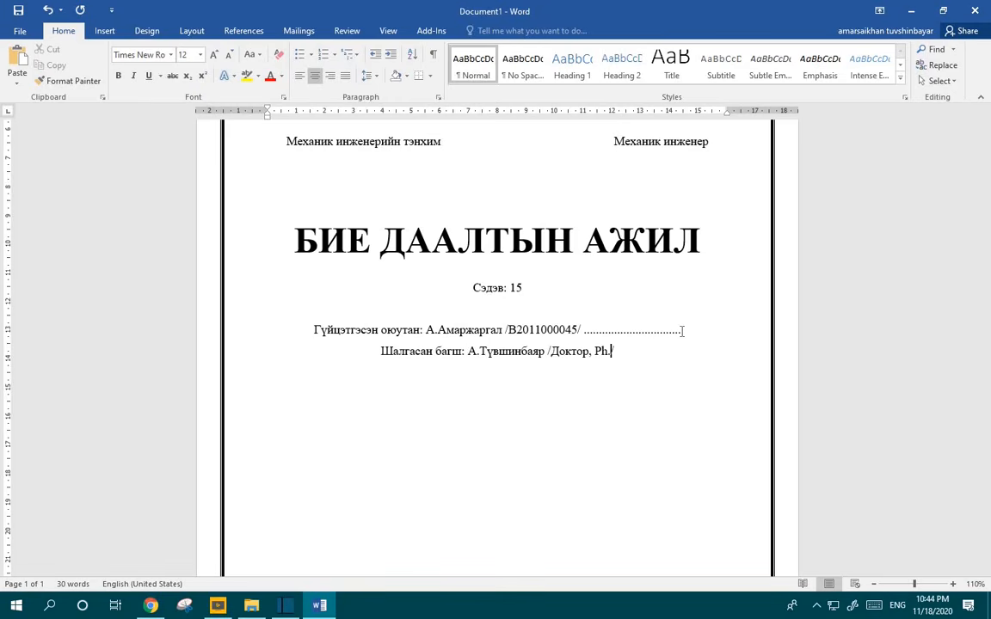
type(".D/")
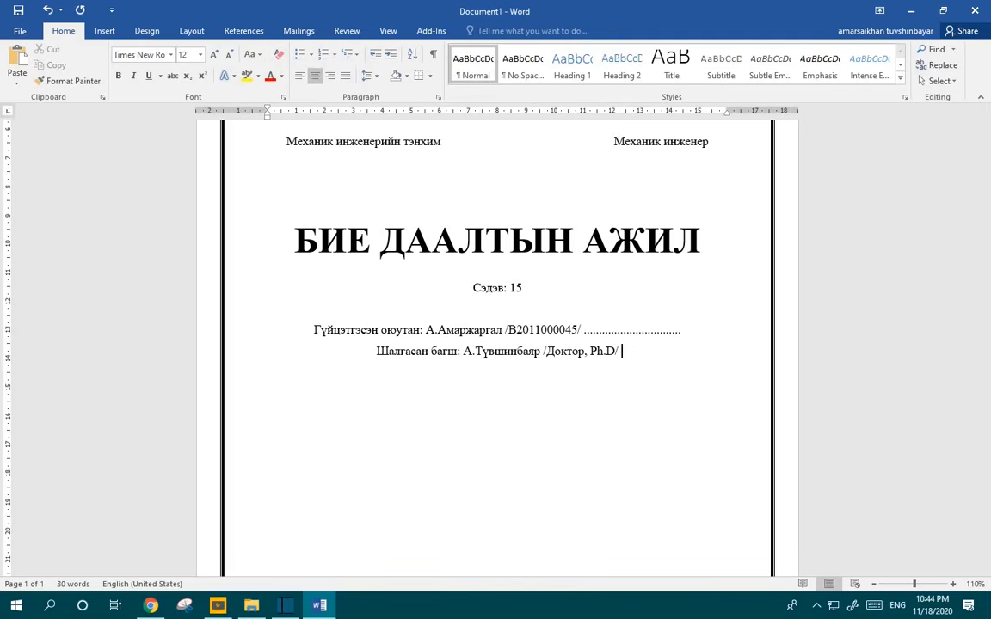
type(".")
type("..............")
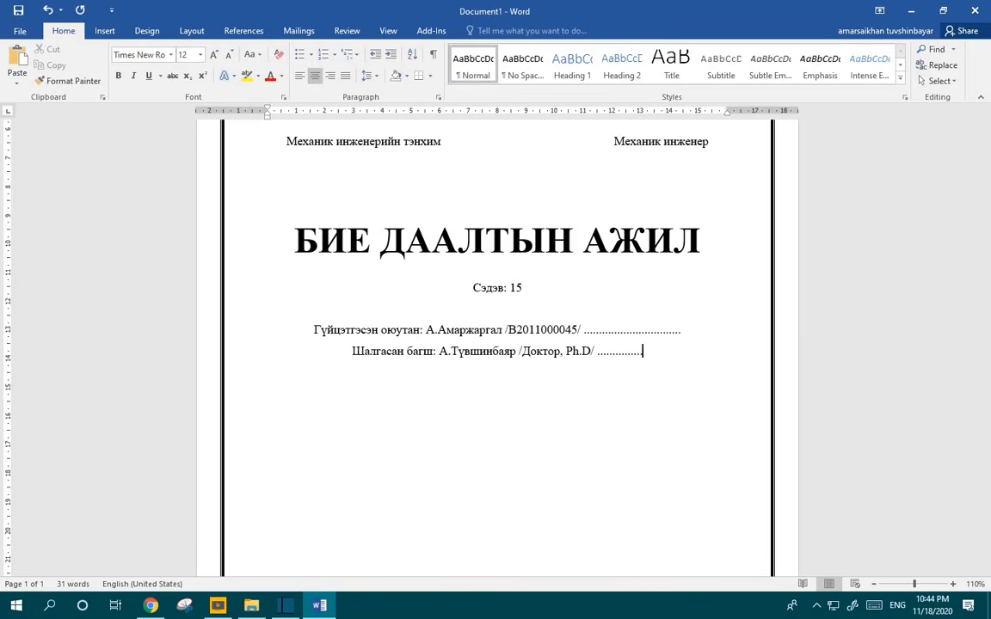
type("..........................")
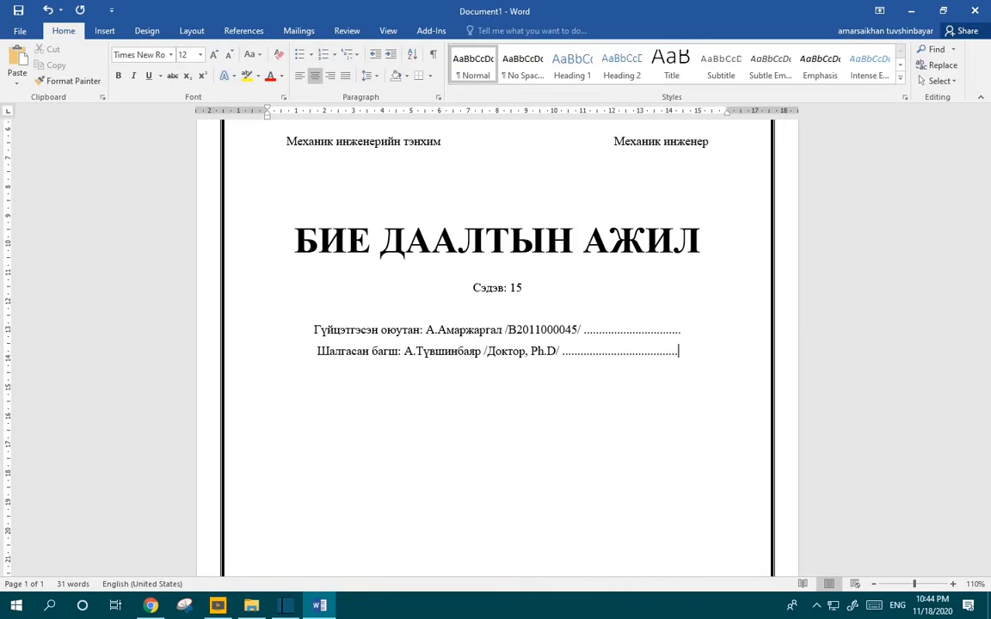
type(".")
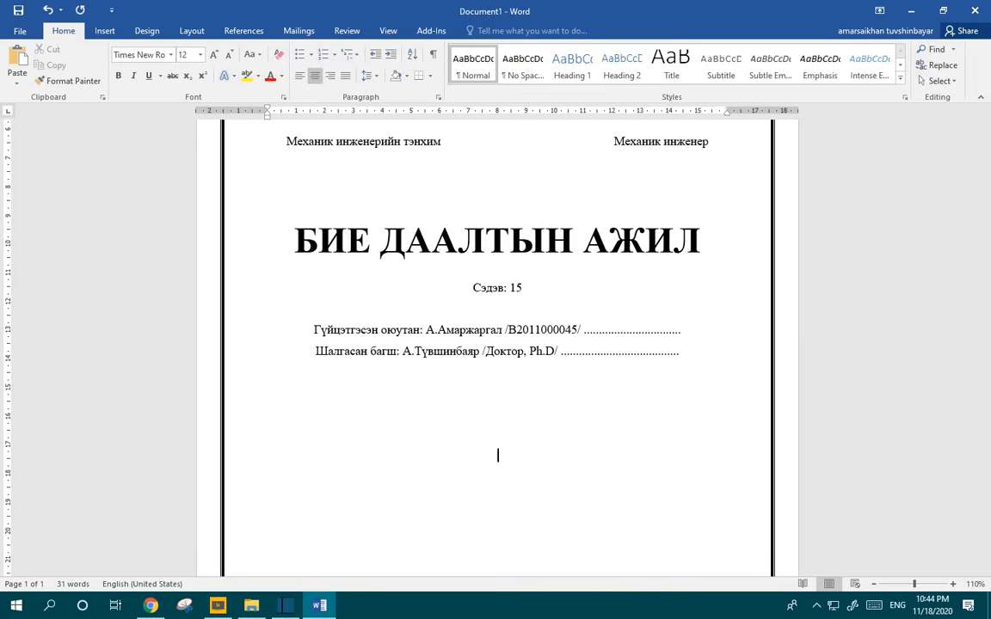
Step: Add the centred line 'Улаанбаатар хот' near the bottom of the page
scroll(584, 365, "down", 2)
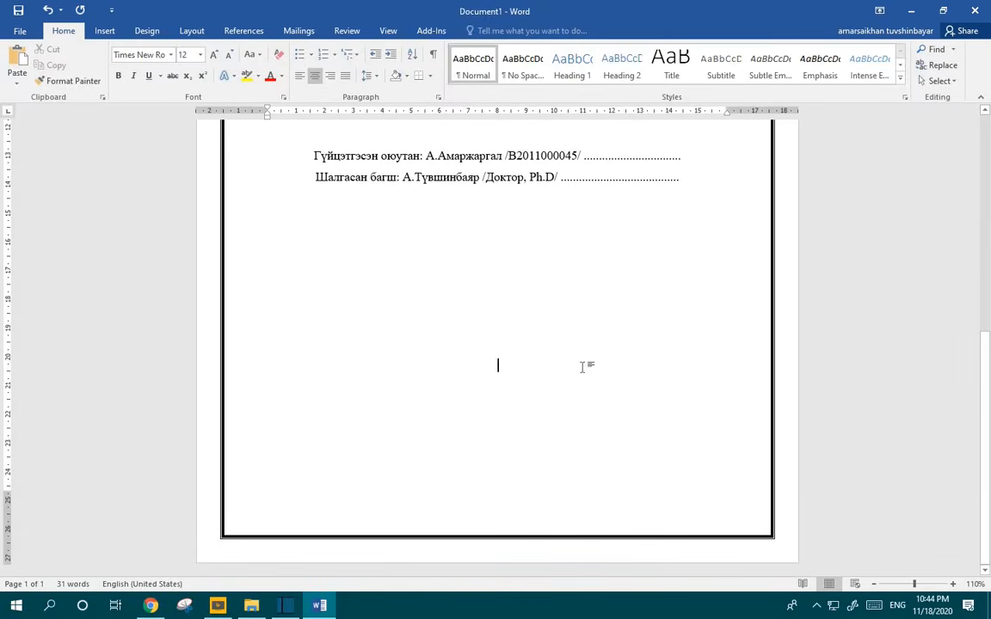
key("Return")
key("Return")
type("E")
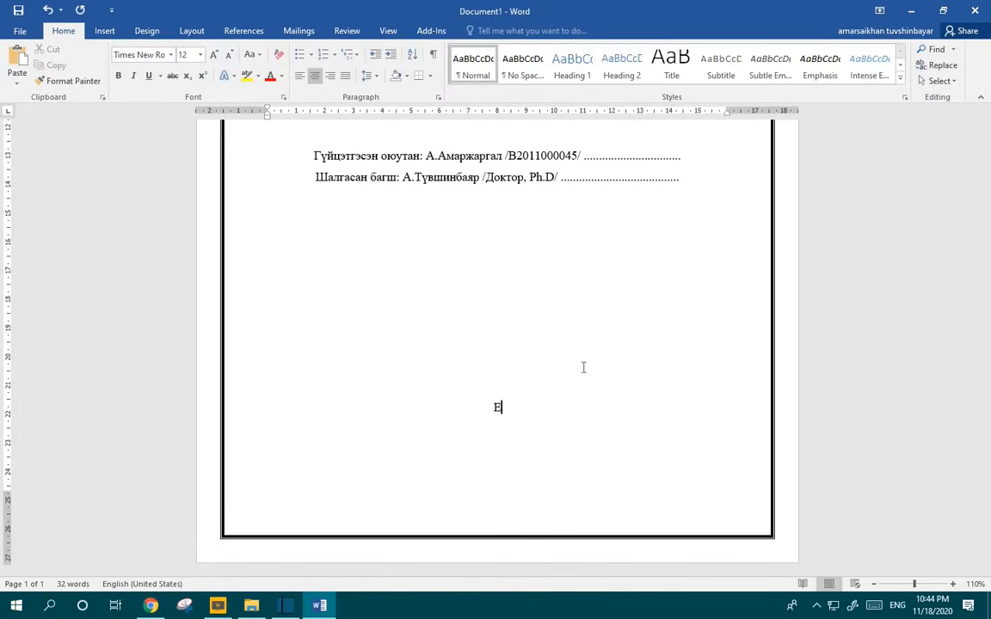
key("alt+shift")
type("Ула")
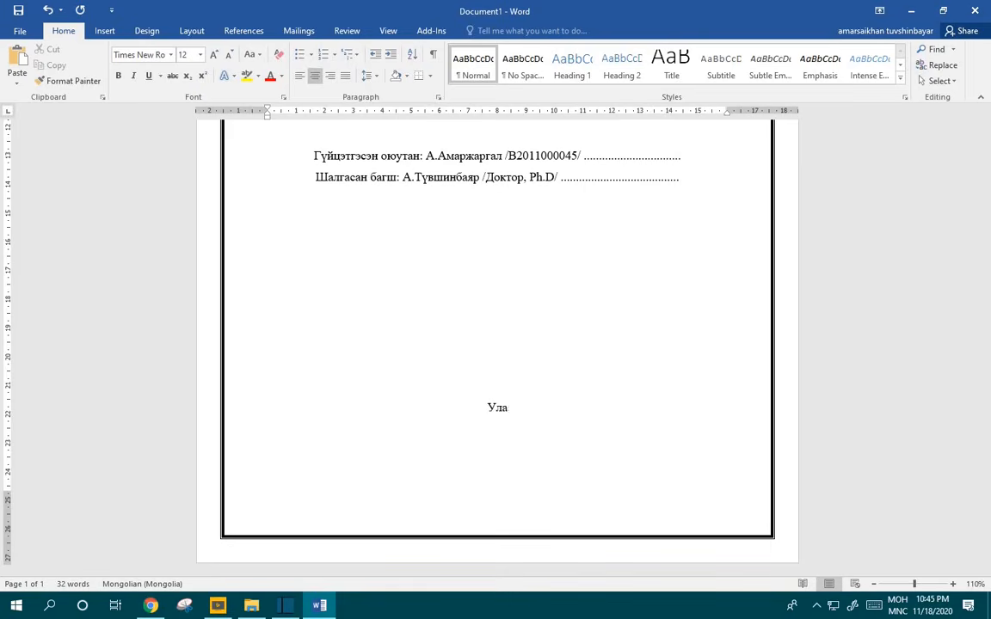
type("анбаатар хот")
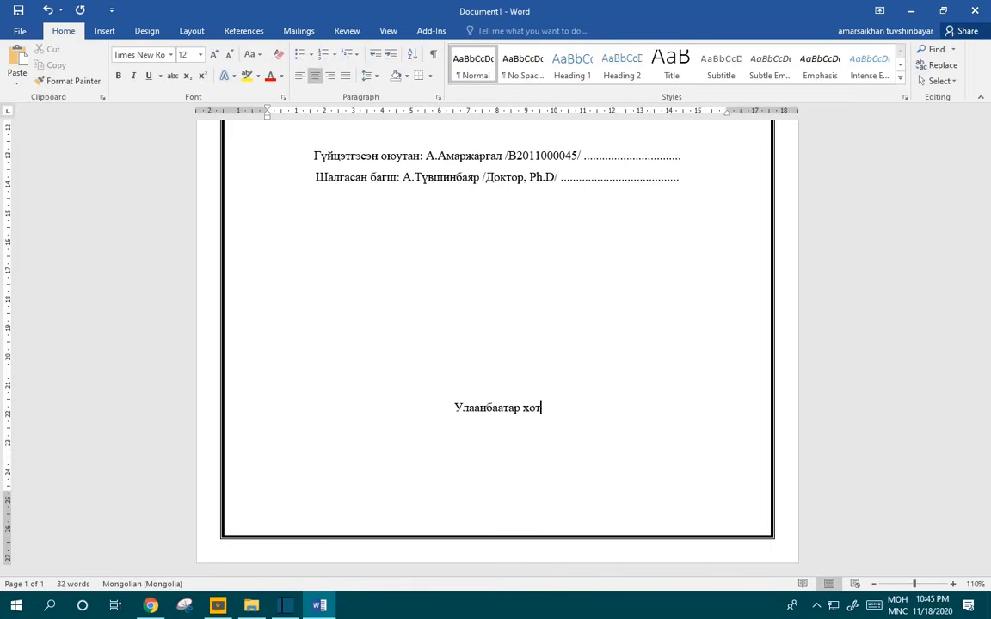
Step: Add the year line '2020 он' directly beneath the city name
key("Return")
key("Return")
key("ctrl+b")
key("BackSpace")
key("BackSpace")
key("BackSpace")
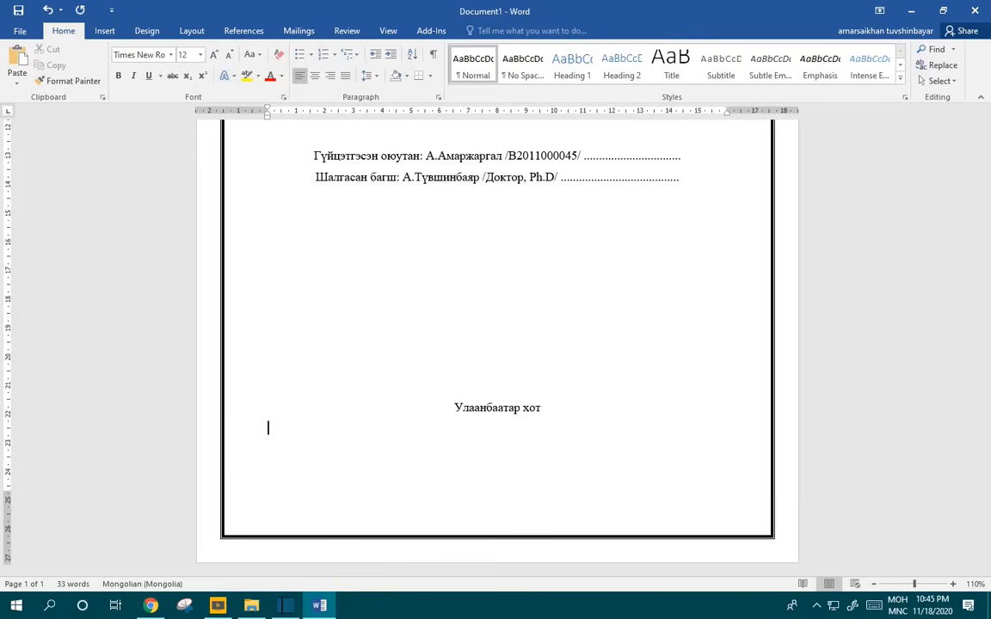
type("2020 он")
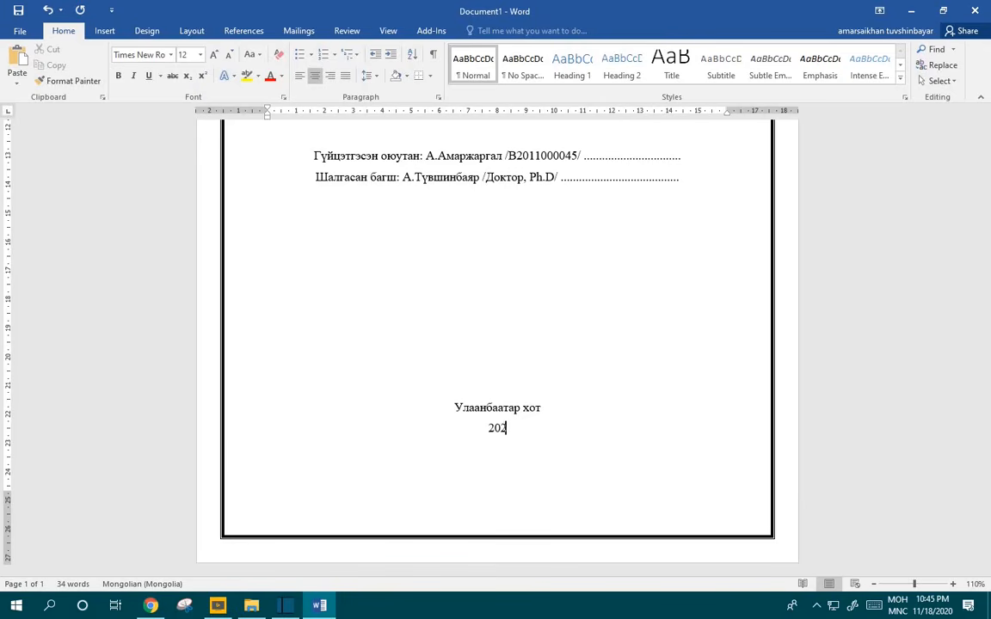
left_click(511, 334)
key("Return")
scroll(500, 355, "down", 1)
scroll(503, 361, "down", 4)
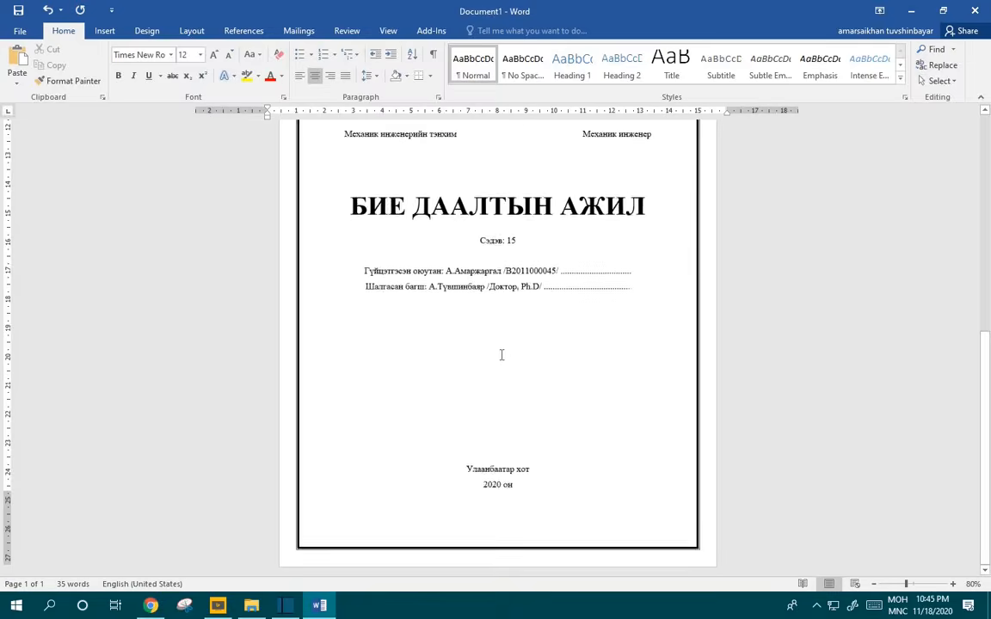
scroll(497, 449, "down", 1)
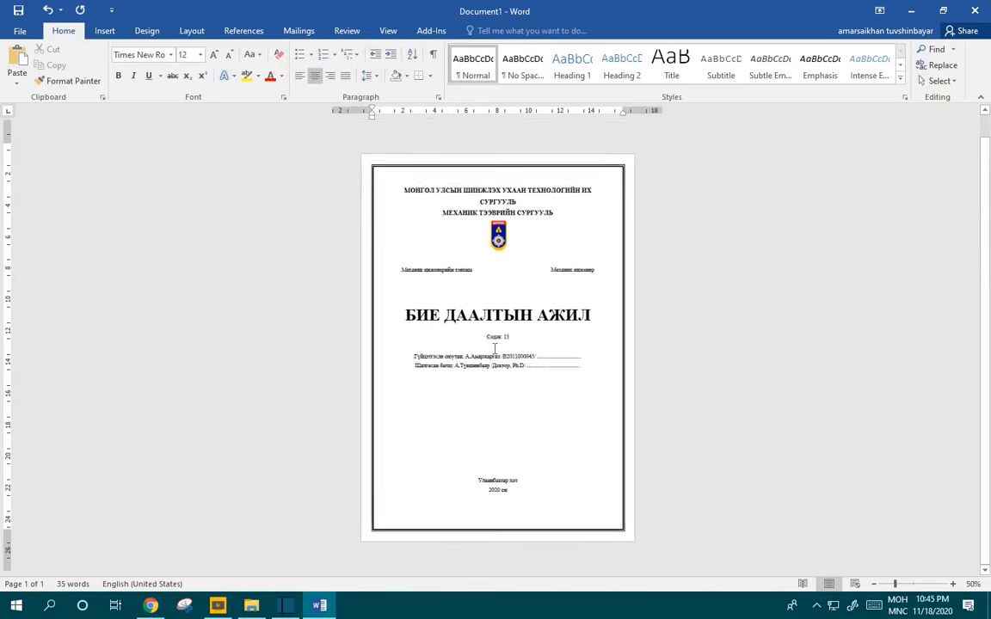
key("ctrl+s")
left_click(21, 26)
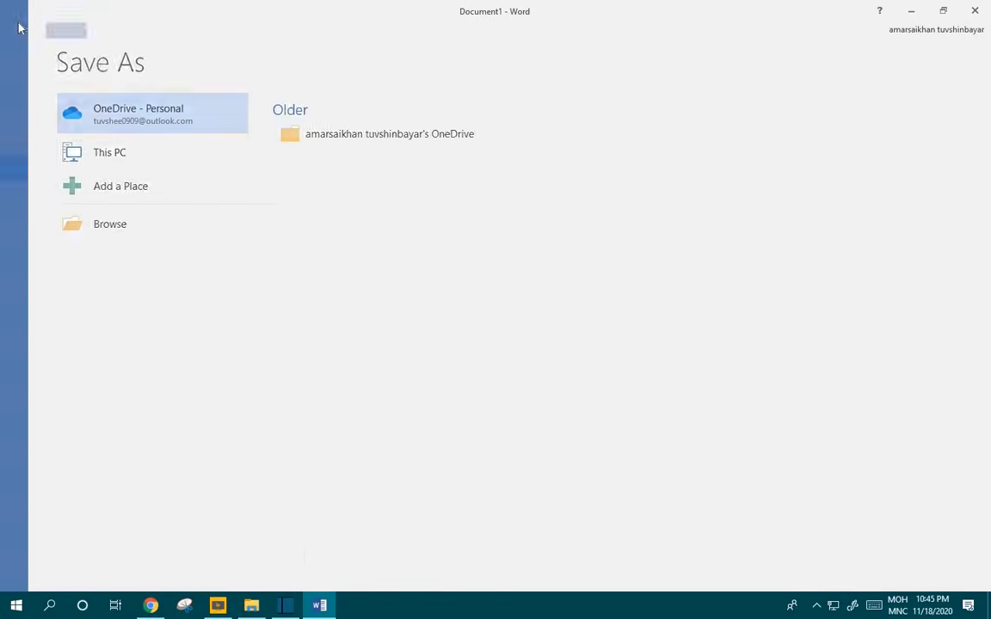
scroll(570, 391, "up", 1)
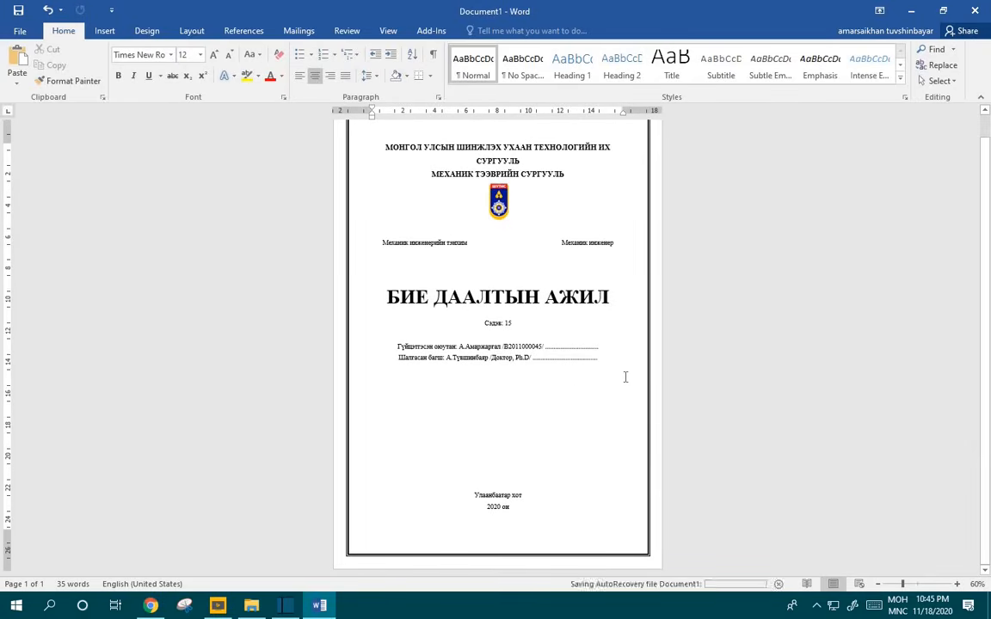
scroll(625, 377, "up", 1)
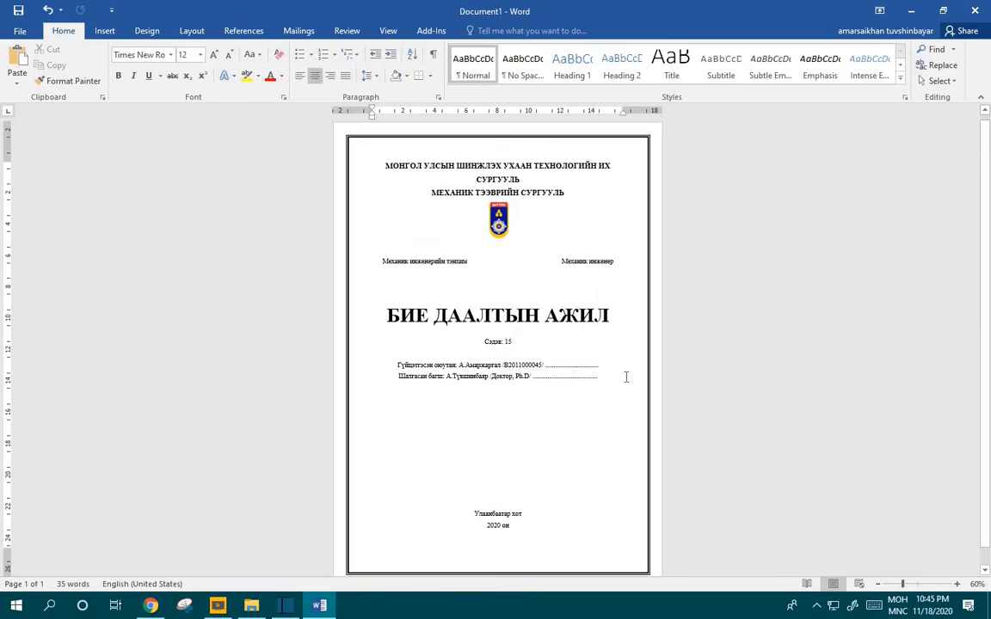